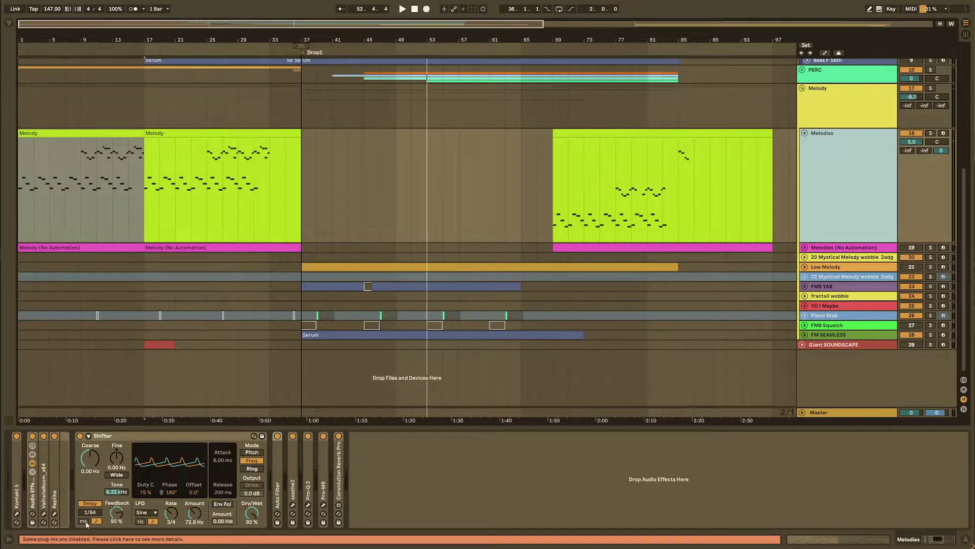
Step: Select the Shifter and the Melodies track's first 16 bars, then fold the Melodies track
click(97, 442)
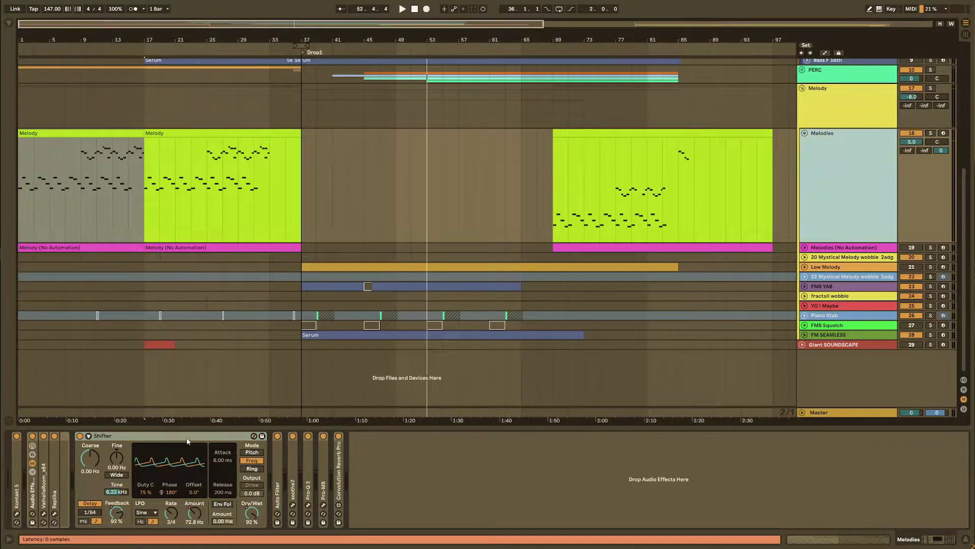
click(127, 440)
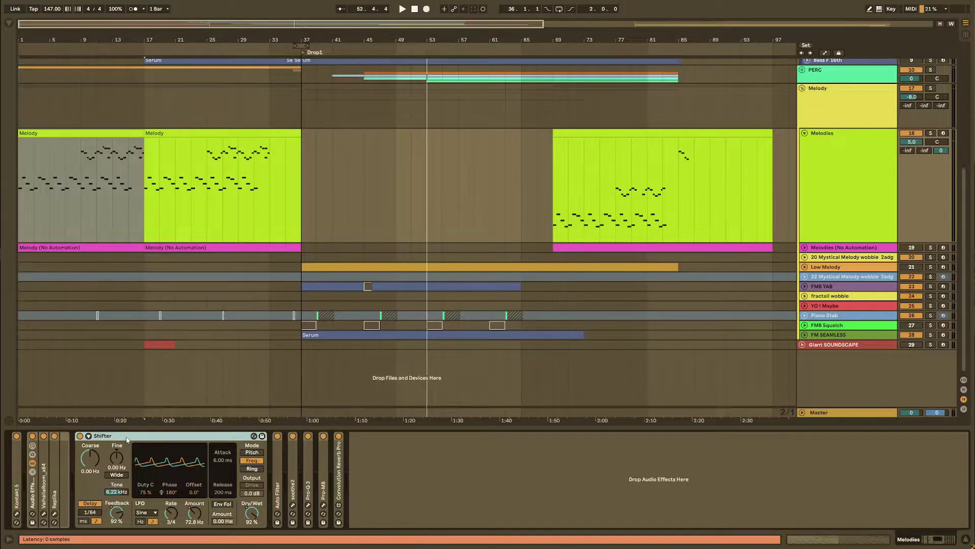
click(172, 398)
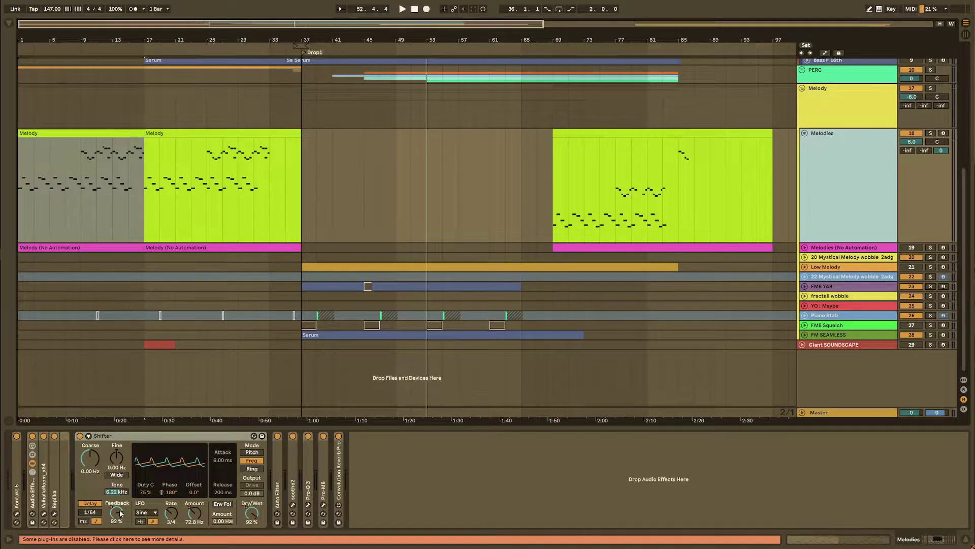
click(805, 133)
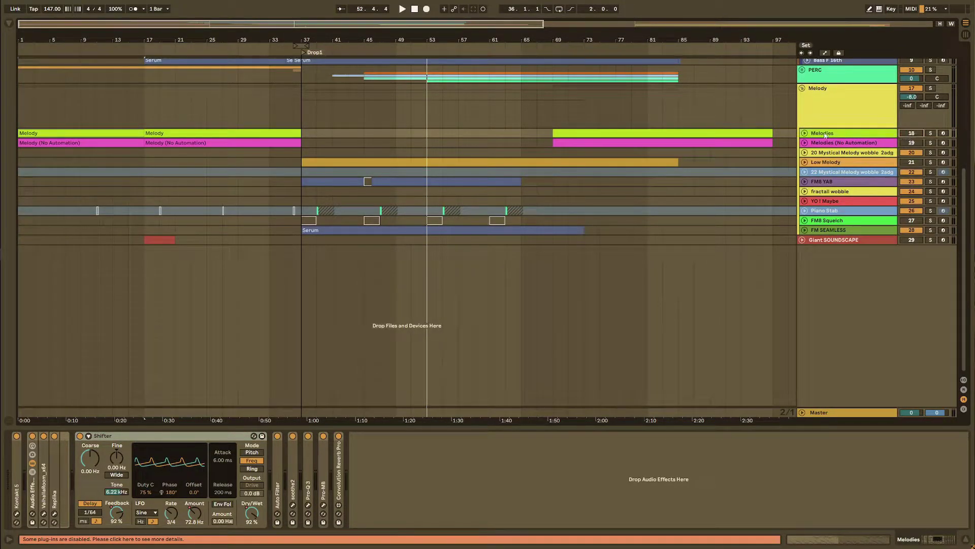
Step: Unfold Melodies (No Automation), select its second clip, bypass the Shifter and play from bar 17
click(805, 144)
click(872, 148)
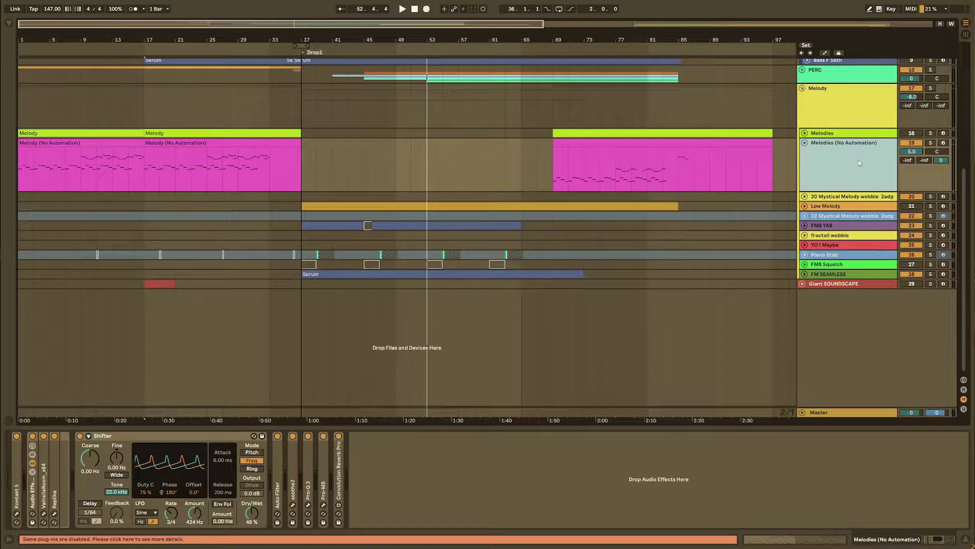
click(155, 143)
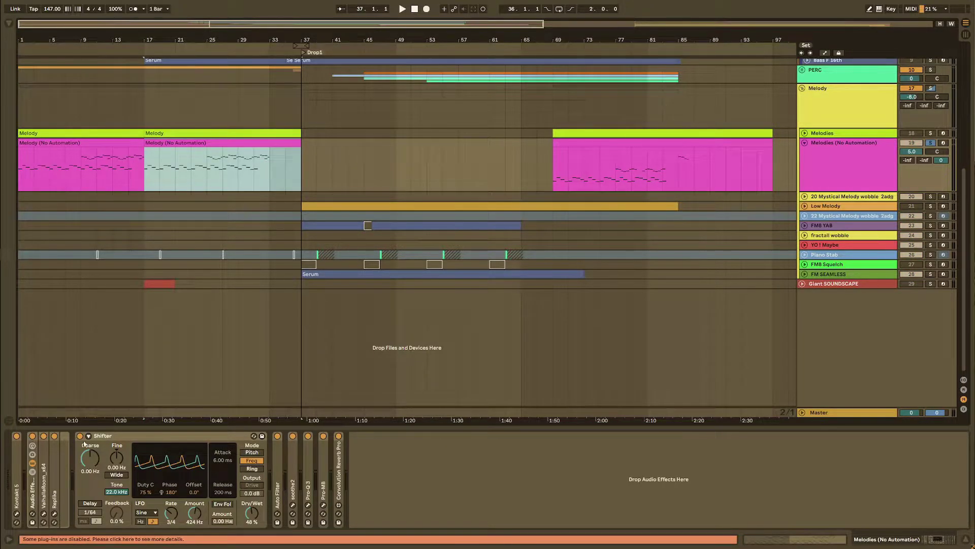
click(80, 437)
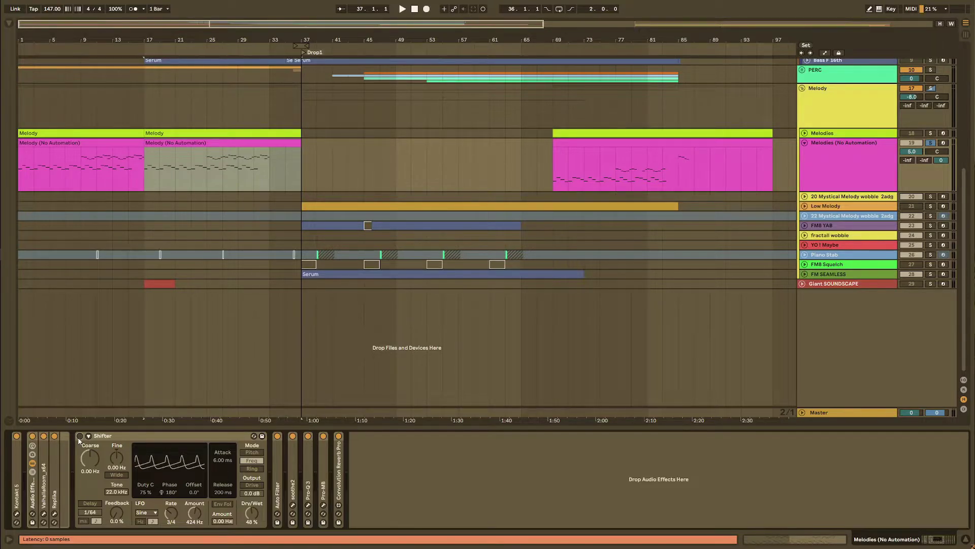
key(space)
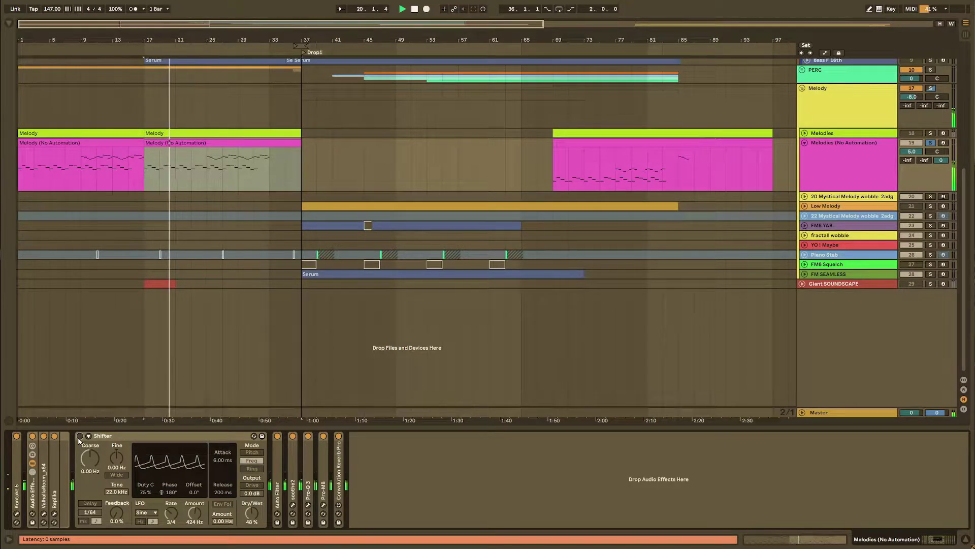
Step: Expand the Replika delay, open its plugin window in Diffusion mode, then fold the device
double_click(54, 447)
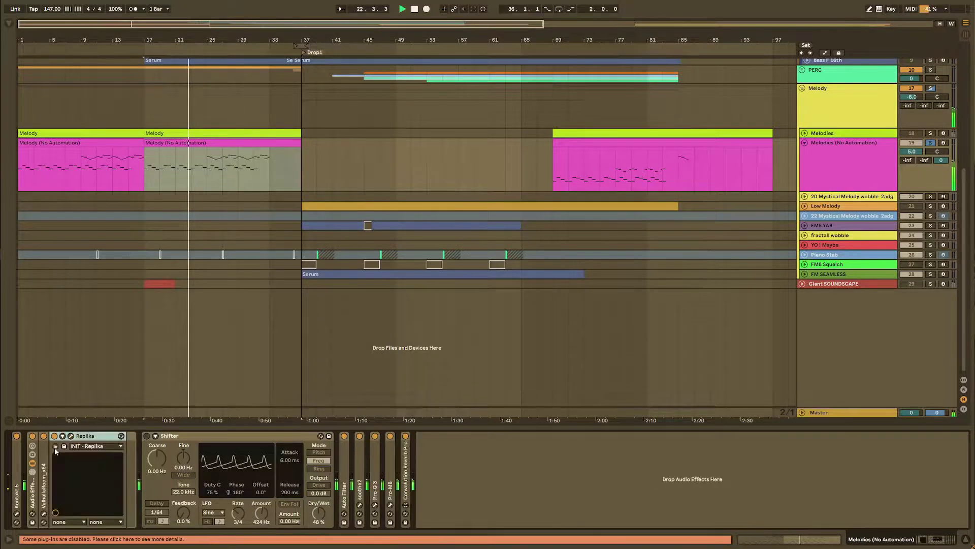
click(71, 436)
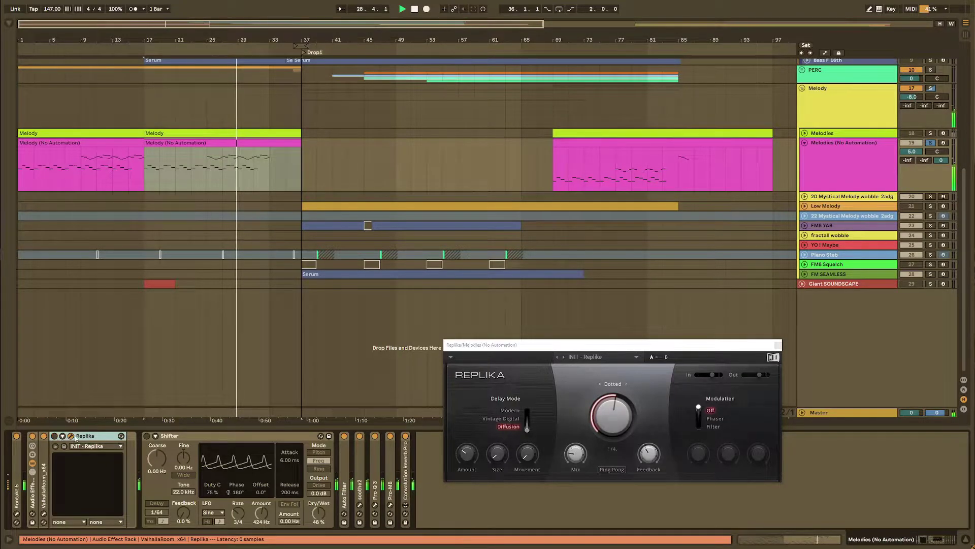
click(54, 437)
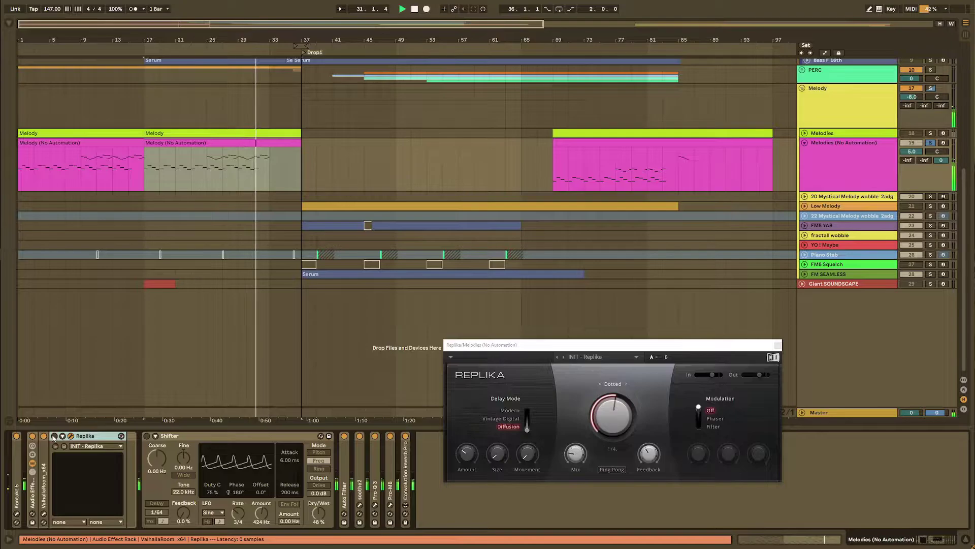
click(62, 436)
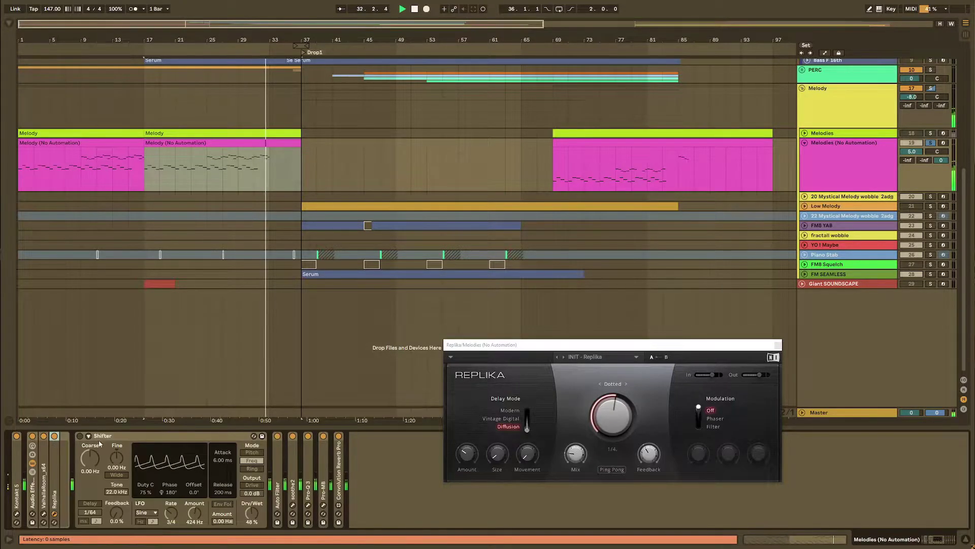
Step: Re-enable the Shifter at 100% dry/wet with LFO Amount 0.00 Hz, raise Coarse, and play
click(142, 440)
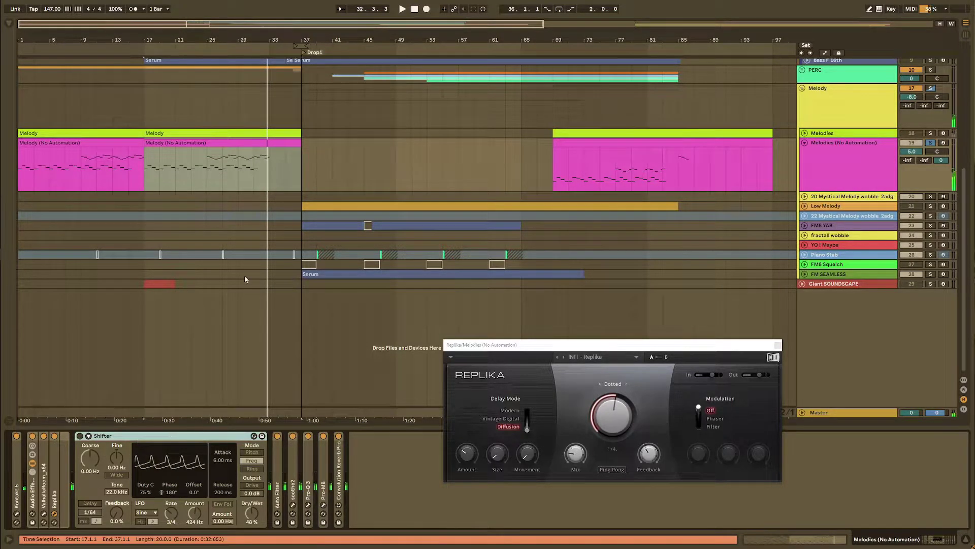
click(80, 436)
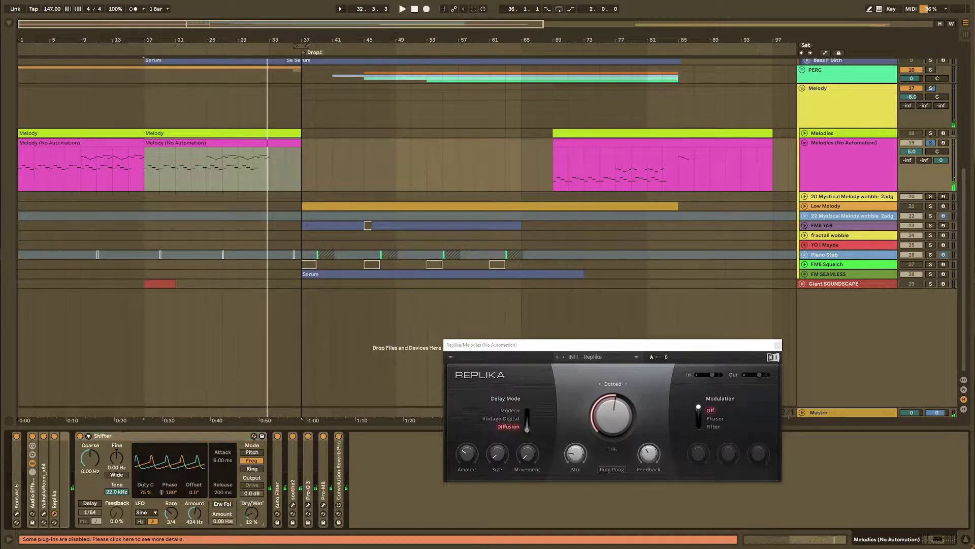
drag(252, 514, 252, 462)
drag(203, 513, 203, 539)
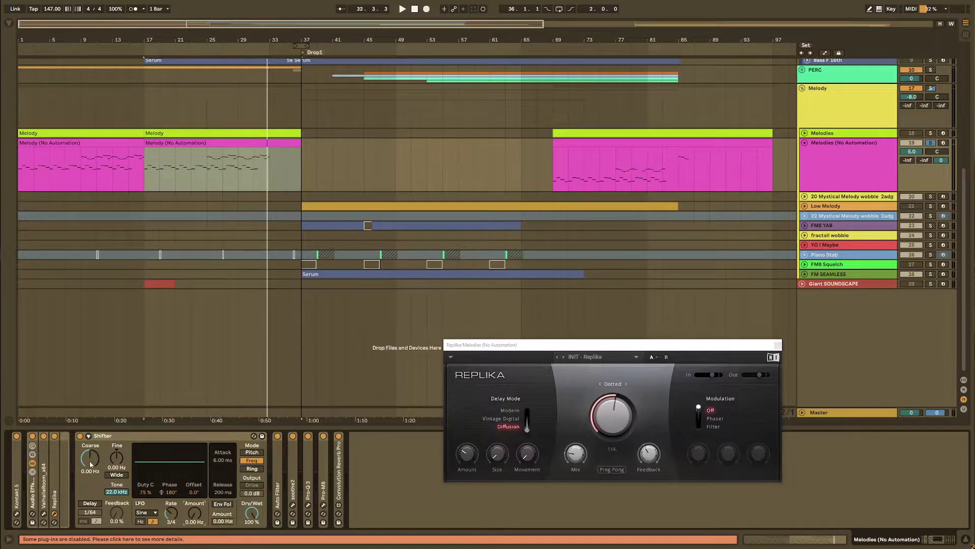
mouse_move(88, 461)
mouse_down()
mouse_move(89, 445)
mouse_move(89, 456)
mouse_up()
key(space)
key(space)
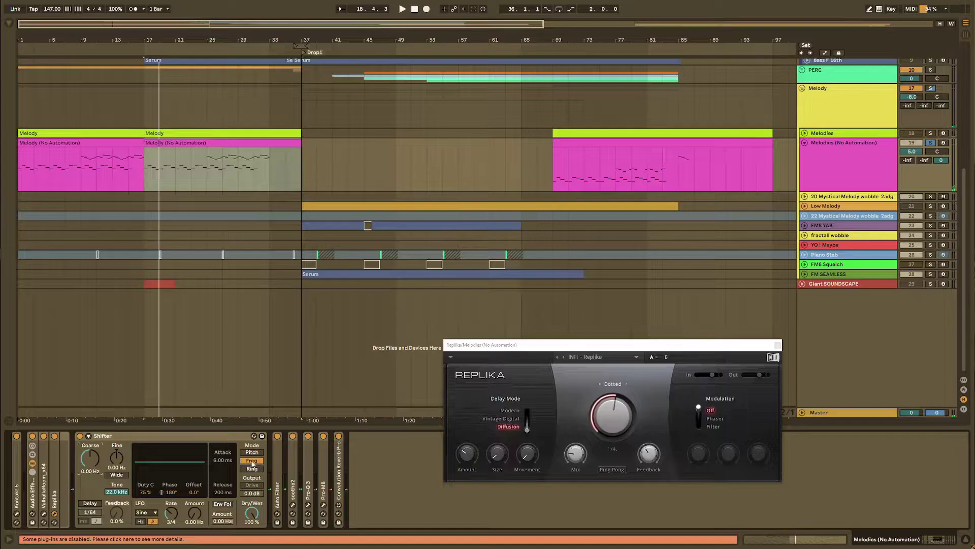
Step: Audition Shifter Pitch mode, then Ring mode at 215 Hz, and return to Freq mode
click(252, 453)
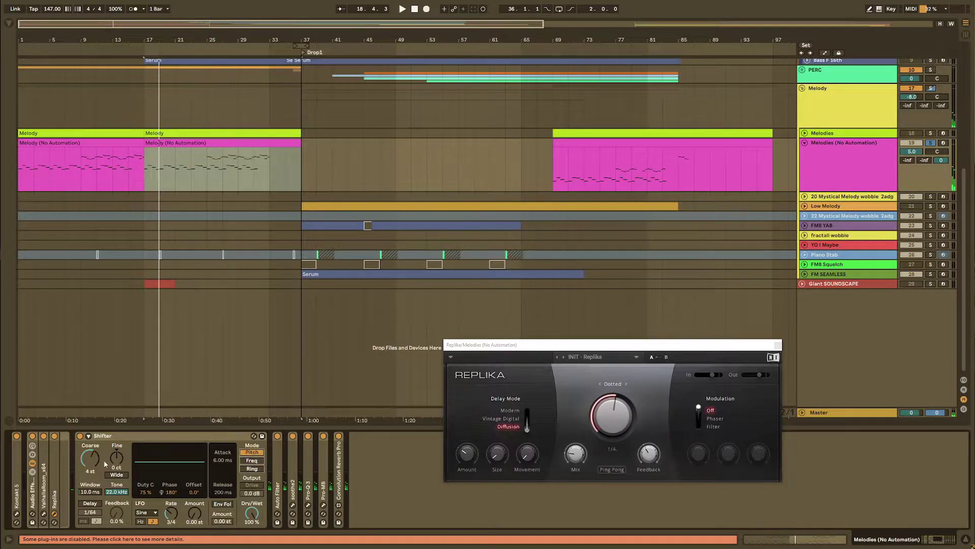
key(space)
drag(94, 462, 94, 459)
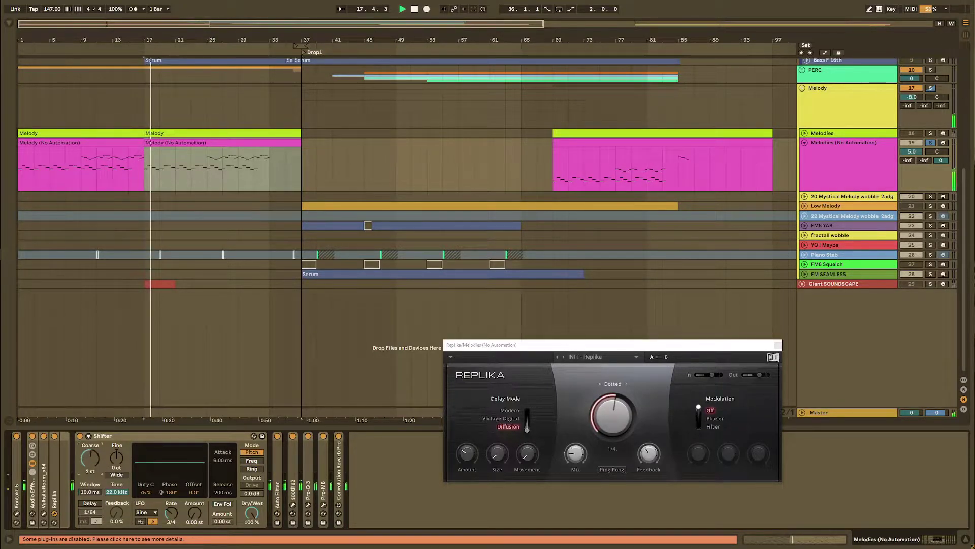
click(252, 468)
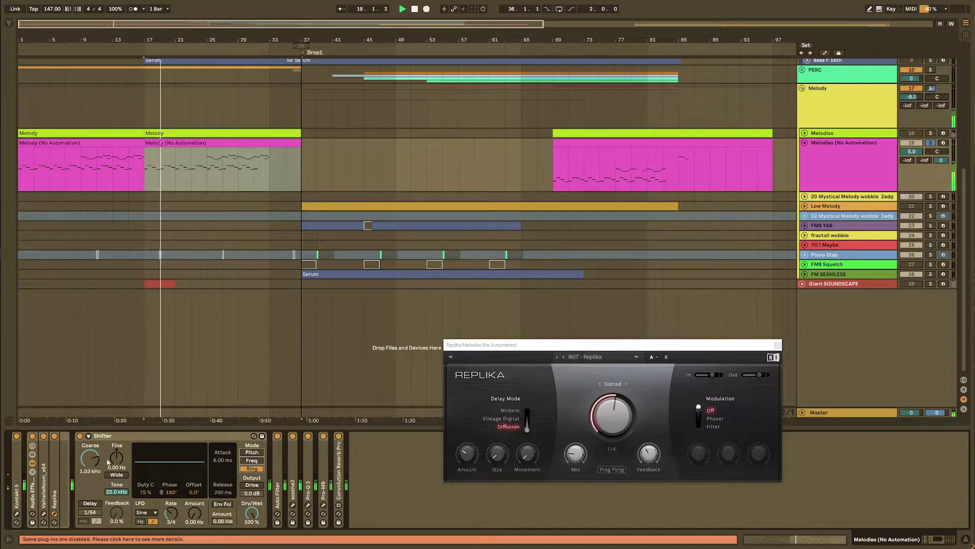
mouse_move(91, 459)
mouse_down()
mouse_move(90, 472)
mouse_move(90, 455)
mouse_up()
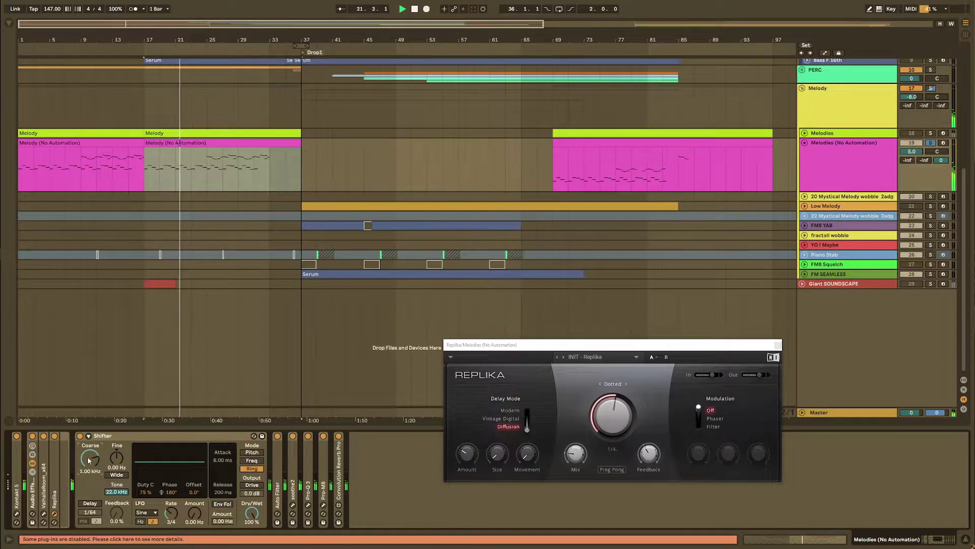
click(252, 460)
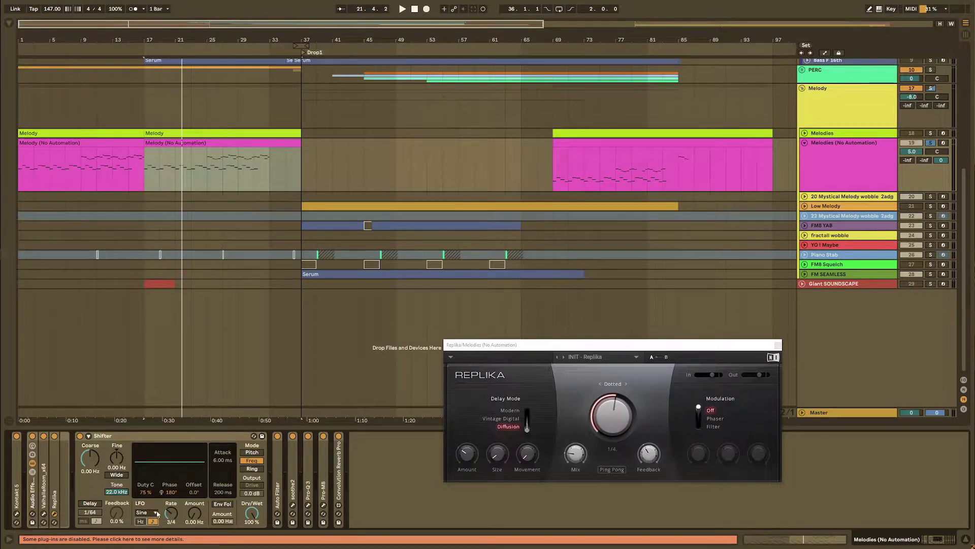
Step: Reset the Shifter LFO Phase to 180° and set its duty cycle to 0.0%
click(169, 492)
key(ctrl+z)
mouse_move(145, 493)
mouse_down()
mouse_move(144, 505)
mouse_move(139, 495)
mouse_up()
Step: Play from bar 17 while sweeping the Shifter LFO Amount, settling around 275 Hz
drag(195, 513, 195, 487)
key(space)
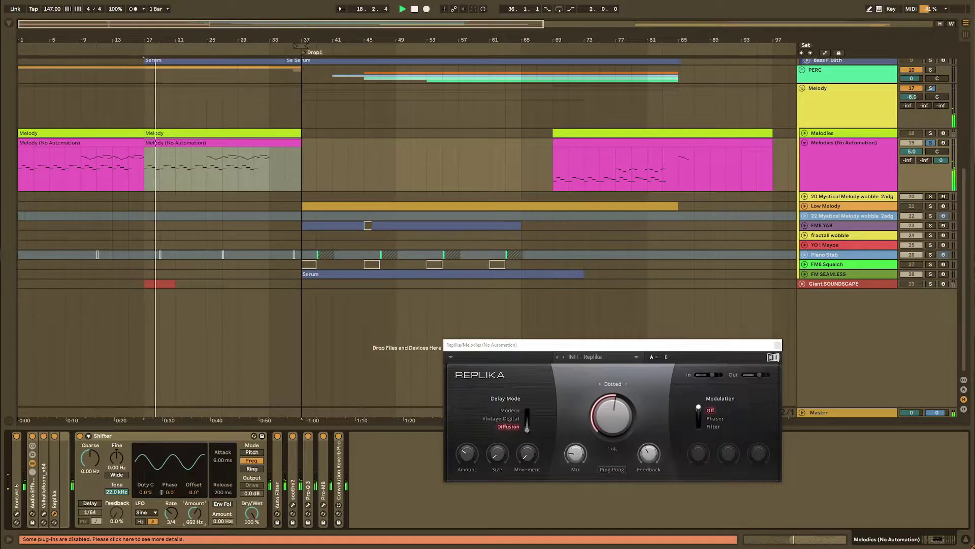
mouse_move(194, 513)
mouse_down()
mouse_move(195, 501)
mouse_move(194, 522)
mouse_up()
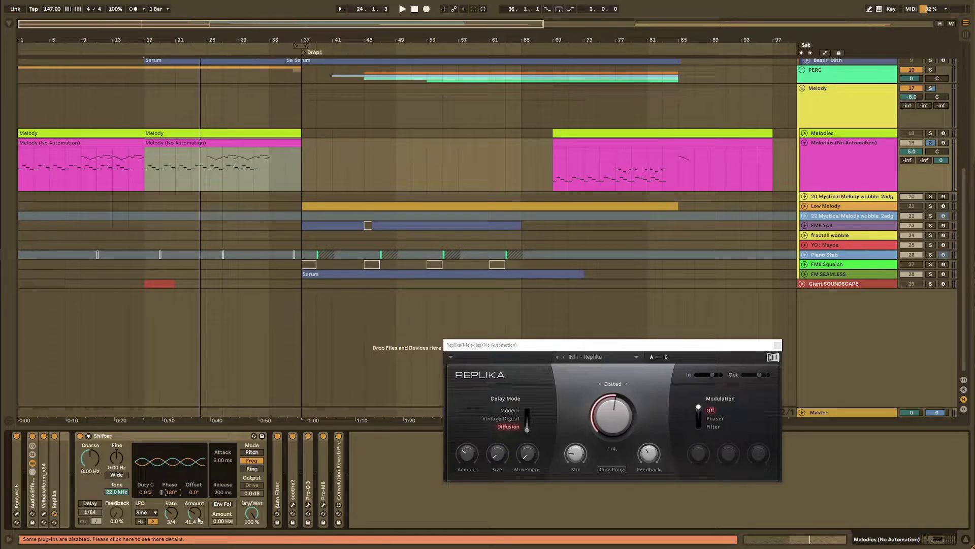
key(space)
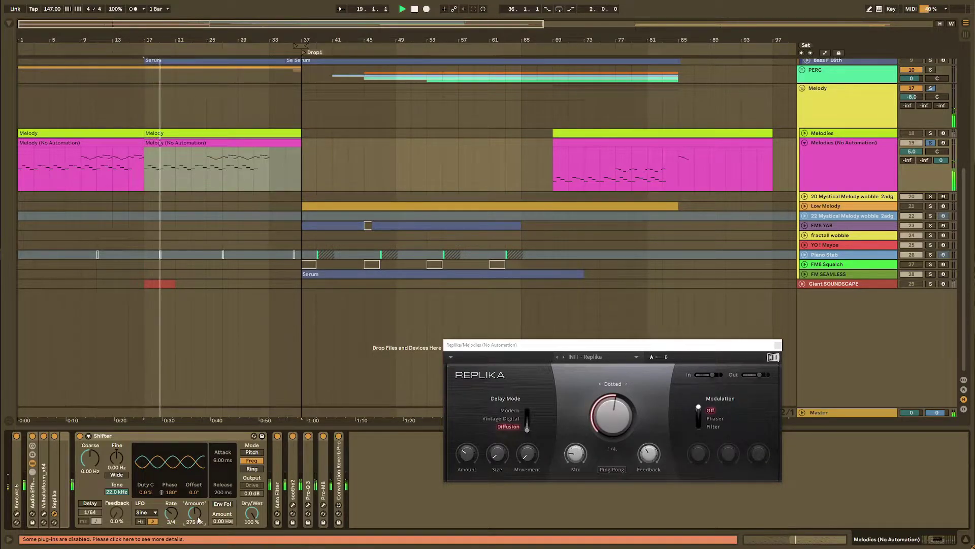
scroll(198, 520, up, 5)
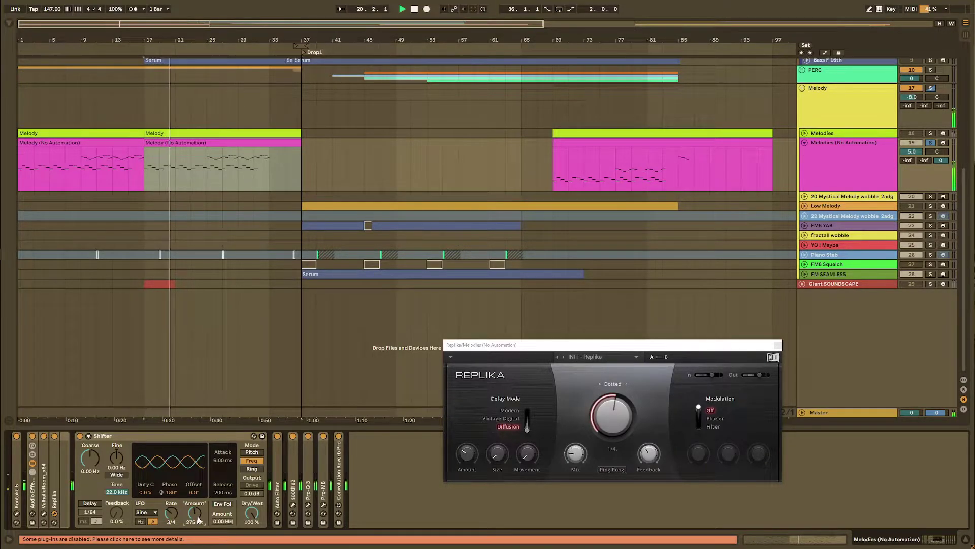
Step: Lower the LFO Amount to about 50 Hz and set the LFO duty cycle to 75% for a saw shape
mouse_move(199, 520)
mouse_down()
mouse_move(199, 533)
mouse_move(198, 521)
mouse_up()
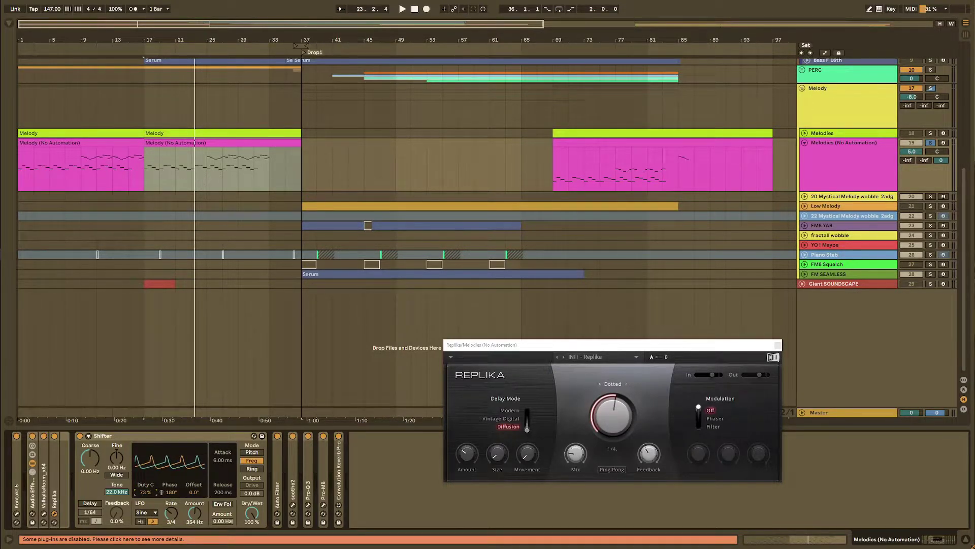
key(space)
mouse_move(142, 496)
mouse_down()
mouse_move(142, 505)
mouse_move(142, 494)
mouse_move(175, 498)
mouse_up()
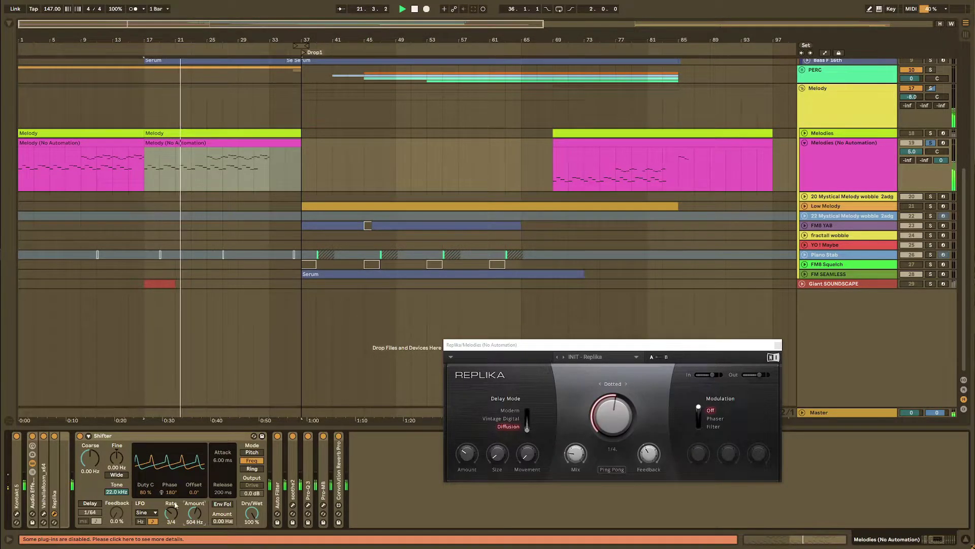
click(146, 493)
key(Delete)
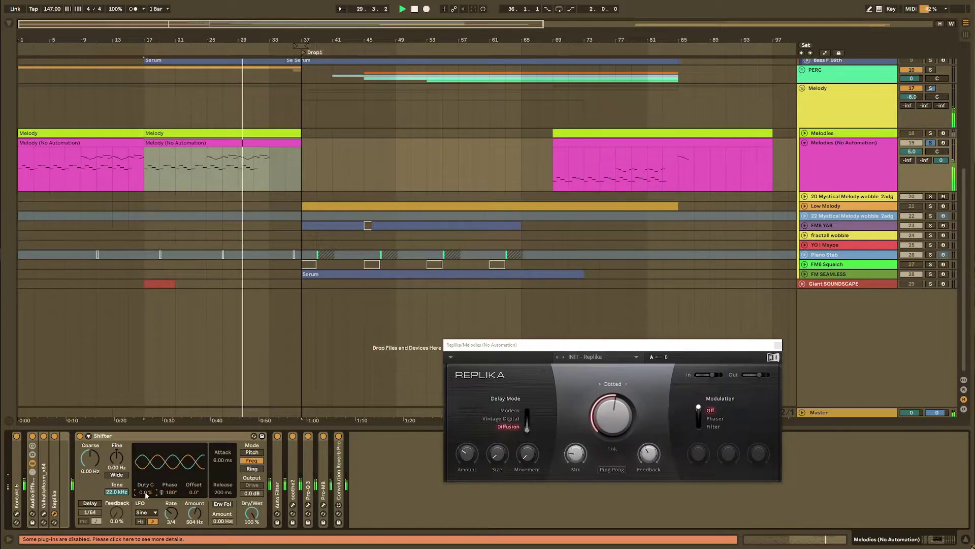
drag(146, 494, 145, 462)
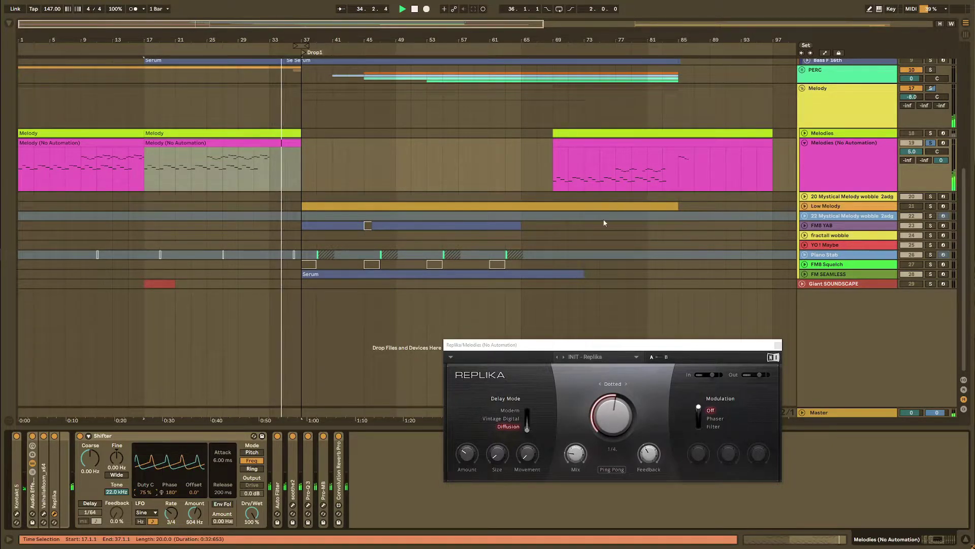
Step: Select the bar-17 clip, drop LFO Amount to about 76 Hz, fold Melodies (No Automation), unfold Melodies
click(173, 149)
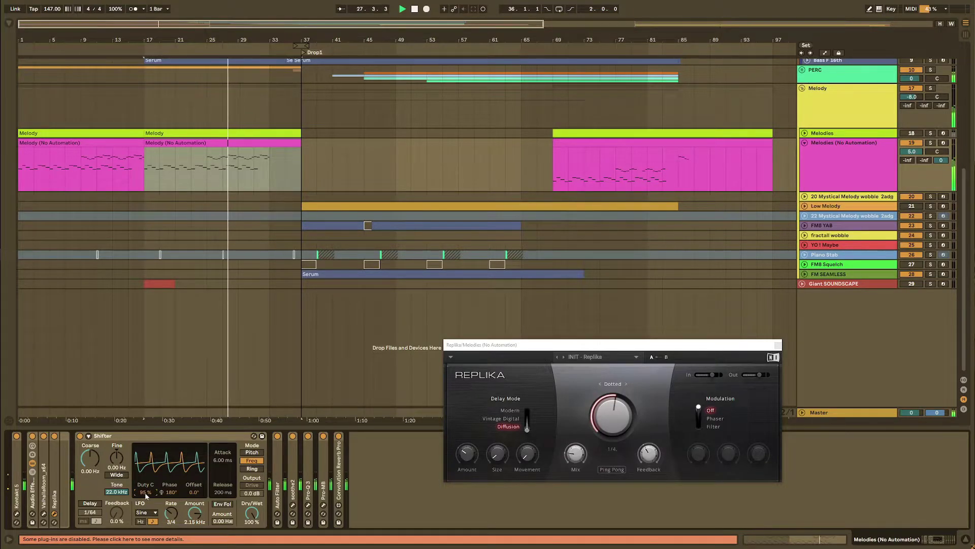
mouse_move(184, 515)
mouse_down()
mouse_move(146, 500)
mouse_move(195, 503)
mouse_move(196, 517)
mouse_up()
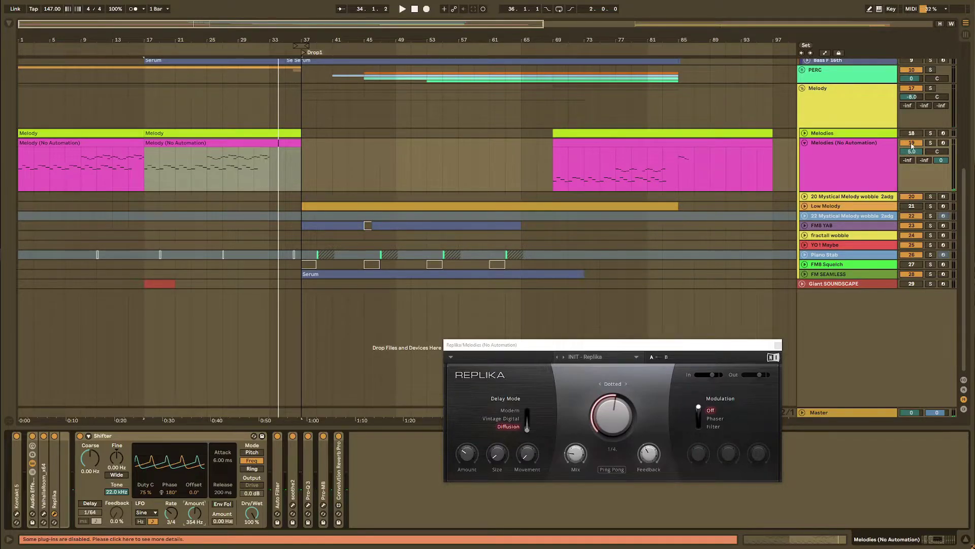
click(805, 142)
click(805, 134)
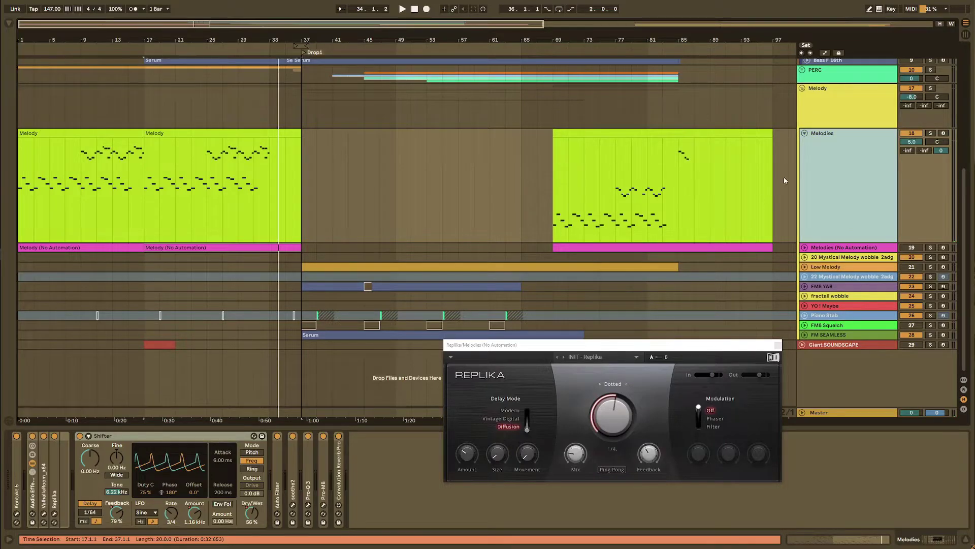
Step: Close the Replika plugin window, switch on Automation Mode with A, and shrink the Melodies clip lane
click(779, 345)
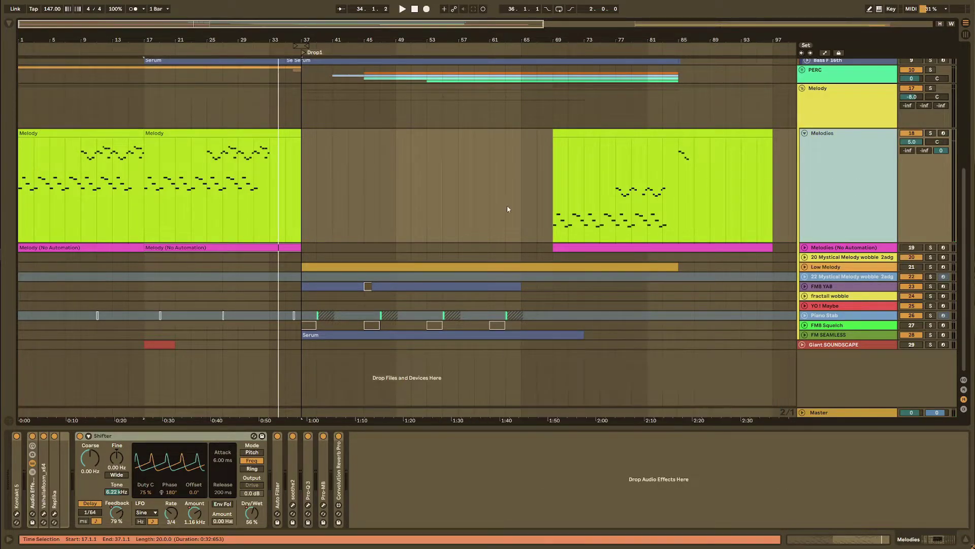
key(a)
drag(837, 243, 849, 165)
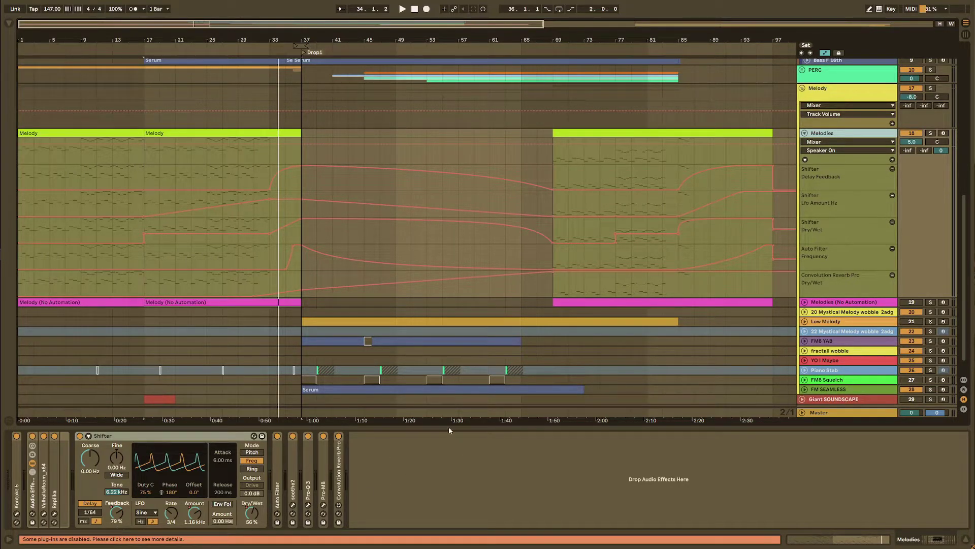
Step: Step through the Shifter Delay Feedback, LFO Amount and Dry/Wet lanes, then select the first Melody clip
click(828, 185)
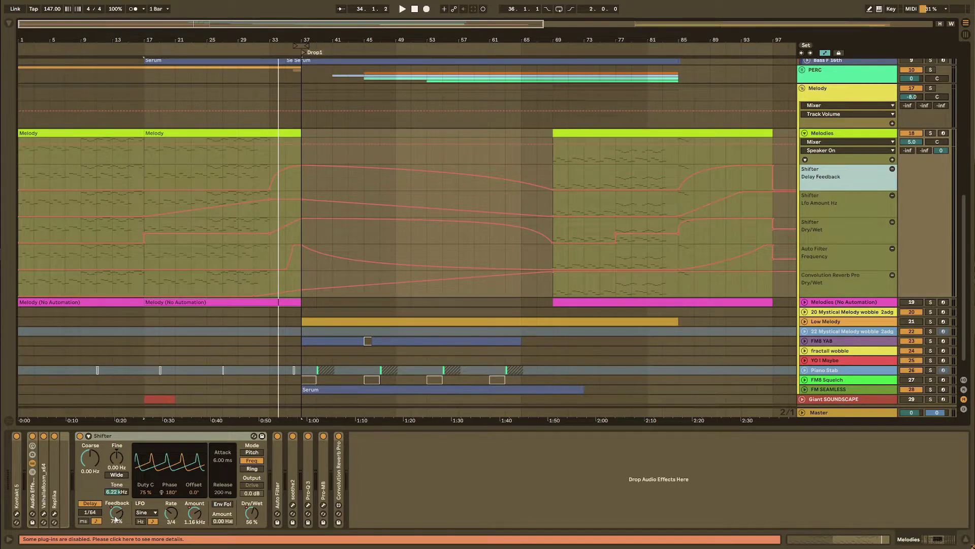
key(Down)
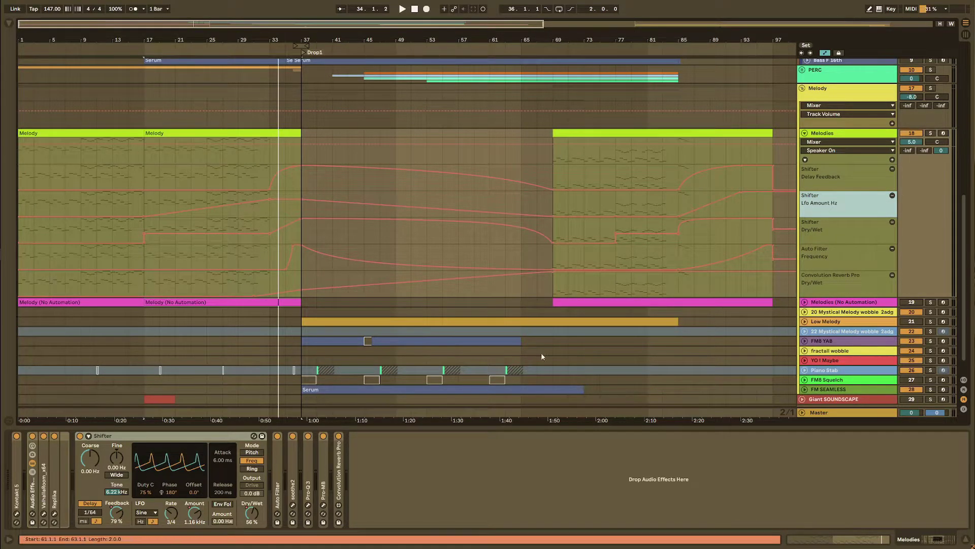
click(833, 234)
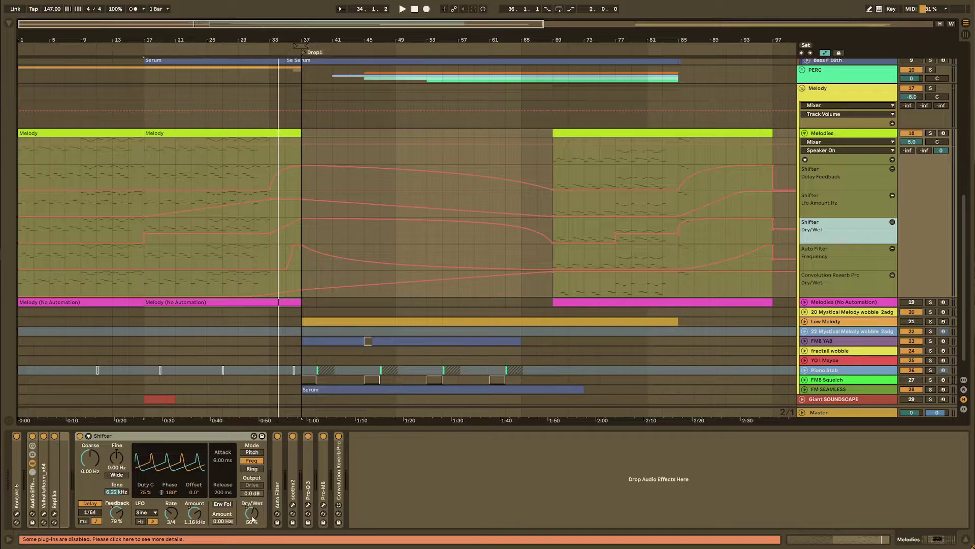
click(38, 133)
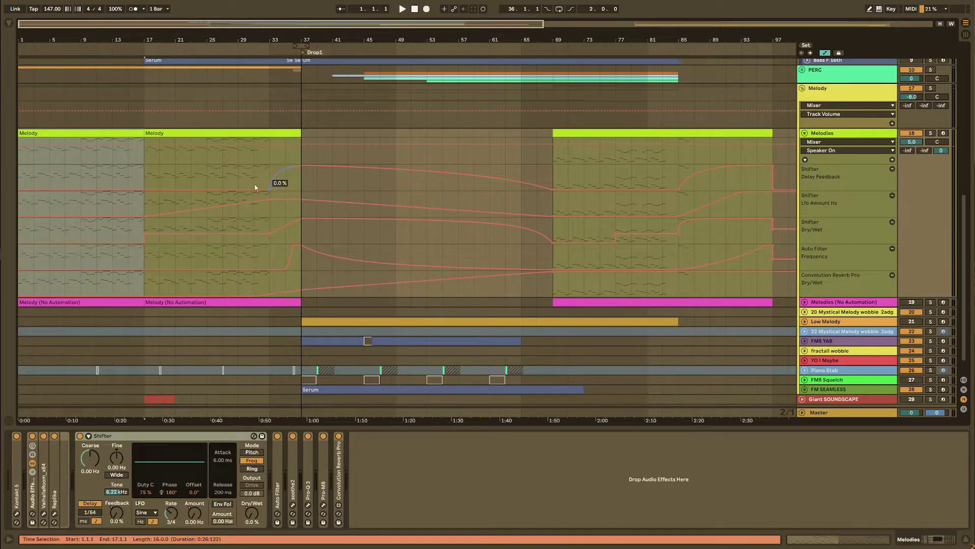
Step: Play from bar 15 through the drop and select bars 33–37 on the Delay Feedback envelope
click(144, 174)
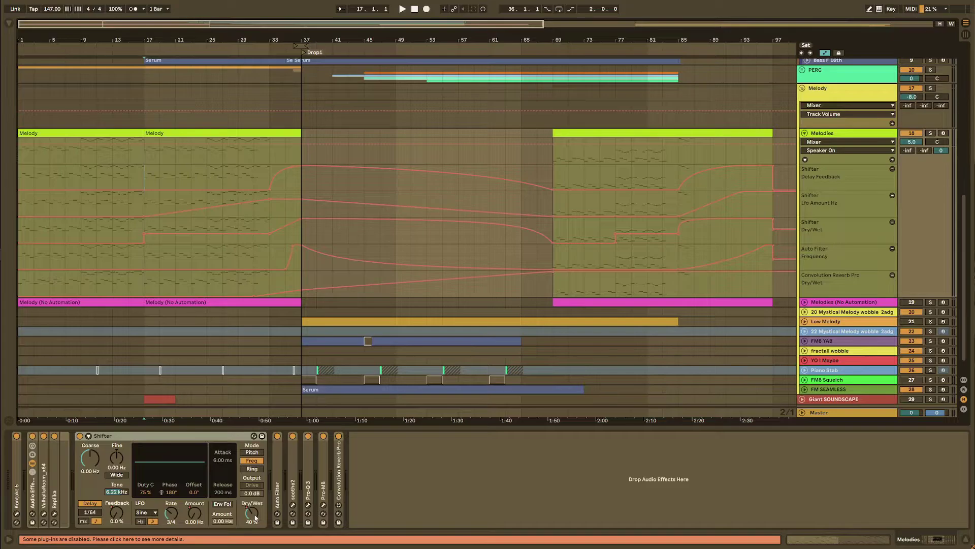
click(132, 234)
key(space)
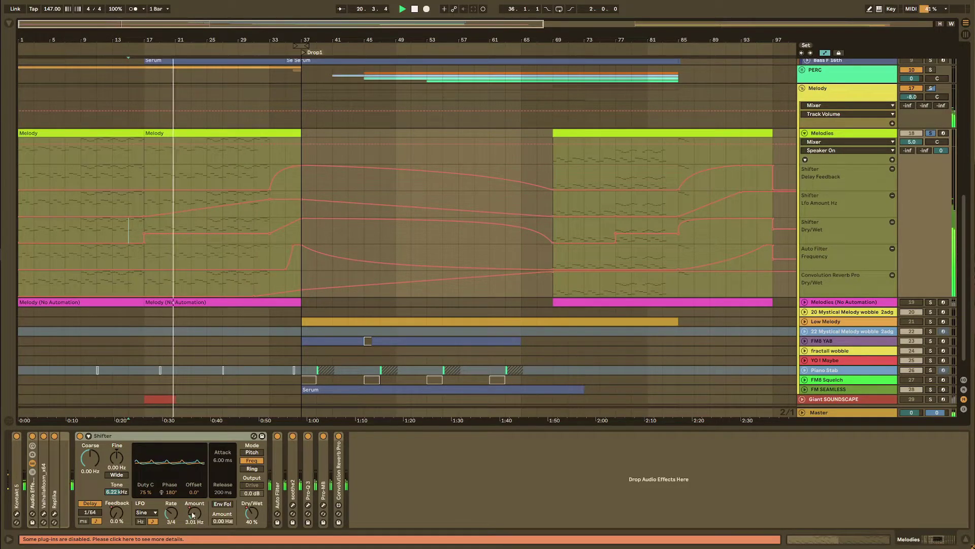
mouse_move(150, 233)
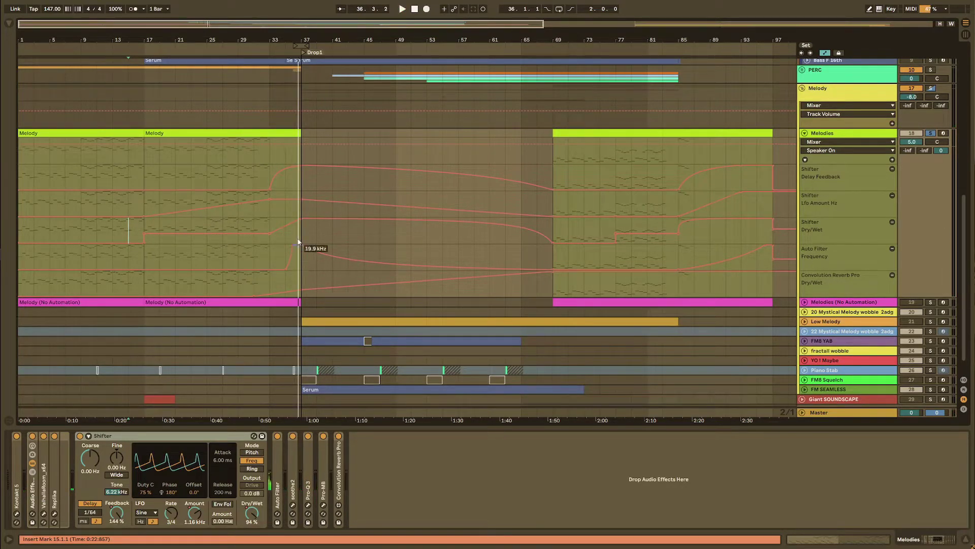
drag(269, 177, 309, 178)
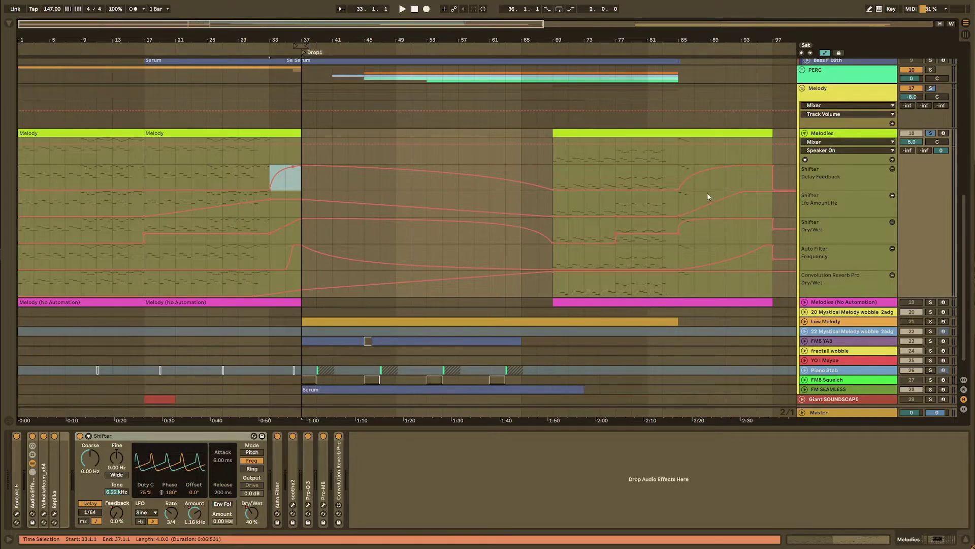
Step: Fold Melodies, unfold Melodies (No Automation), play bars 17–37 with automation hidden and LFO Amount zero
click(805, 133)
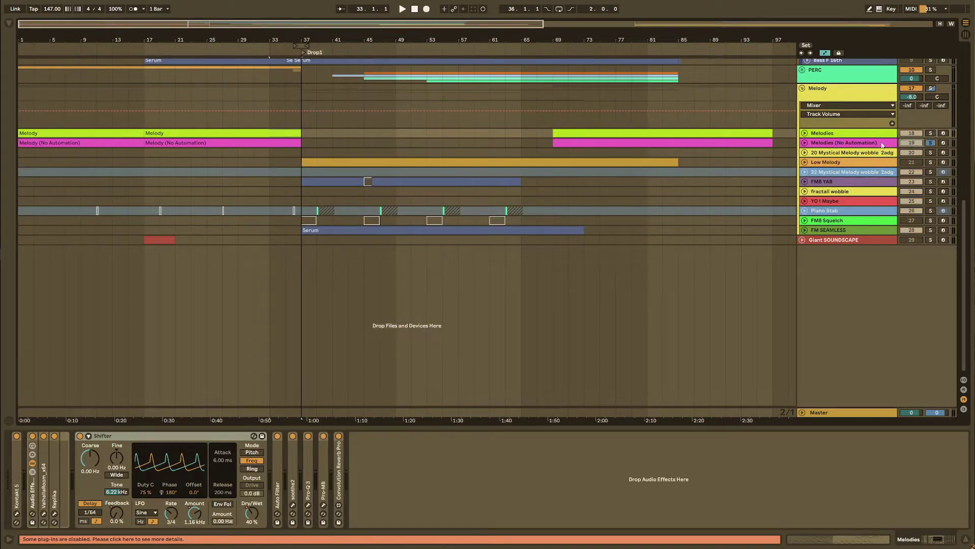
click(806, 143)
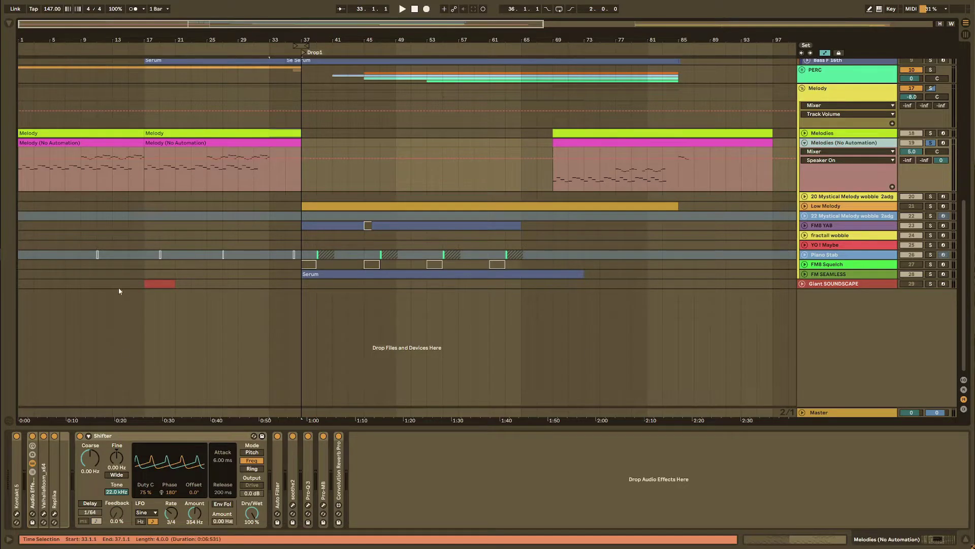
click(179, 141)
key(space)
key(a)
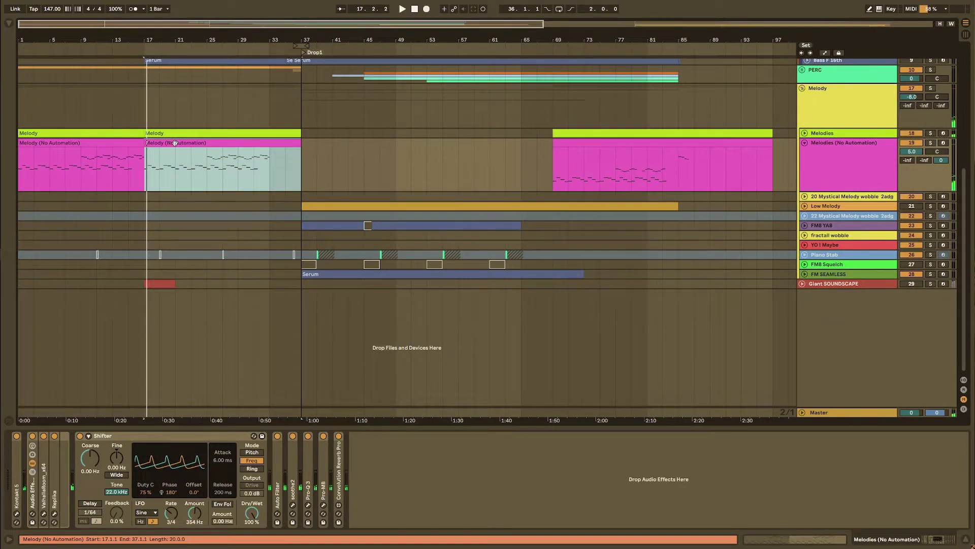
drag(195, 513, 200, 516)
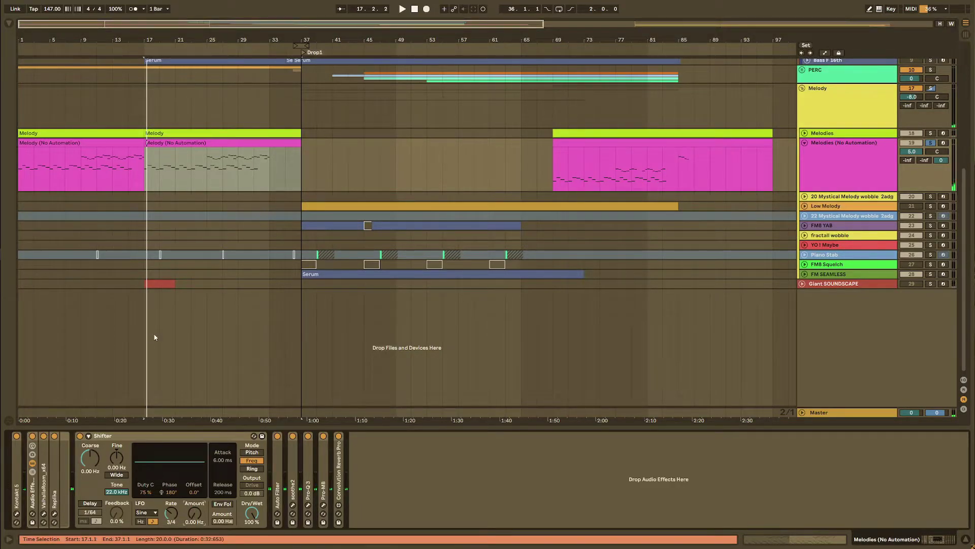
key(space)
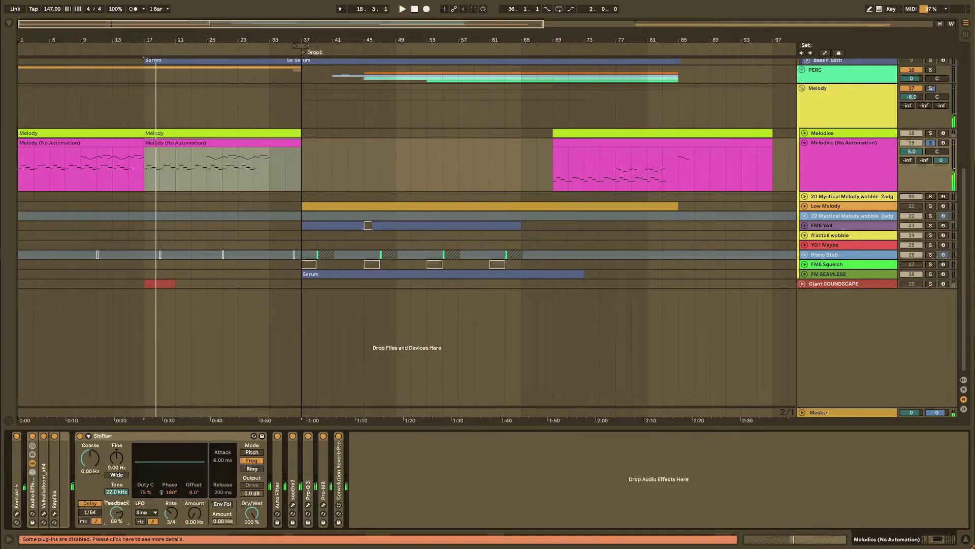
Step: Fold Melodies (No Automation), unfold the automated Melodies track, stop playback and mark bar 17
key(space)
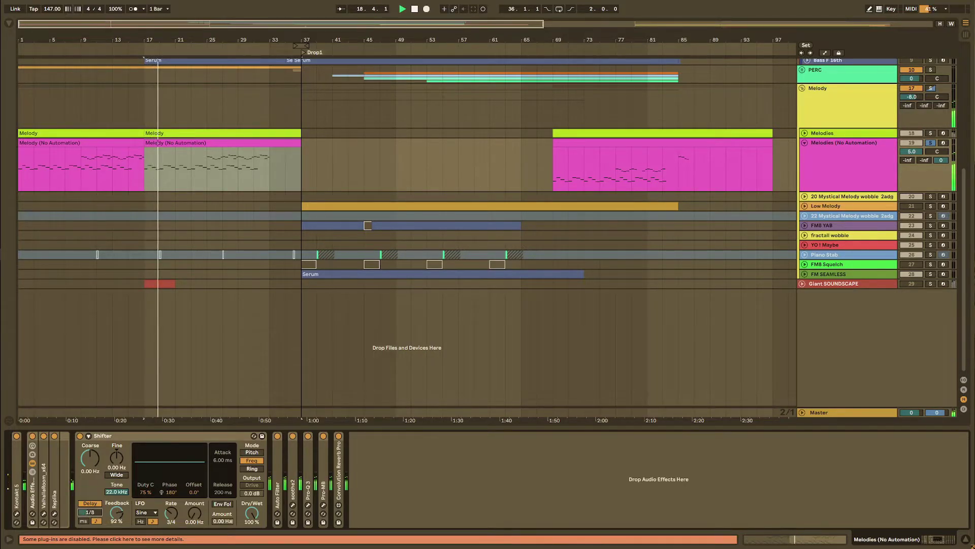
scroll(90, 512, up, 1)
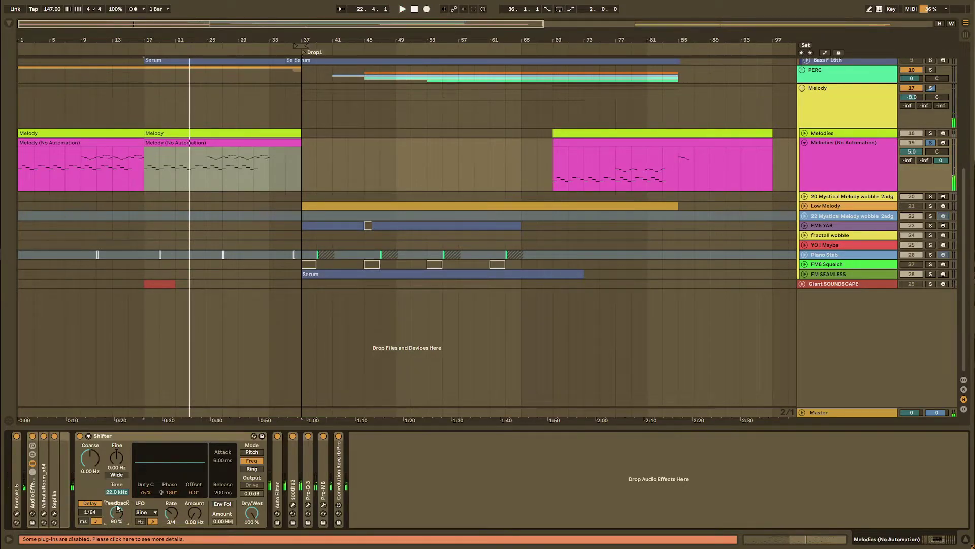
click(273, 175)
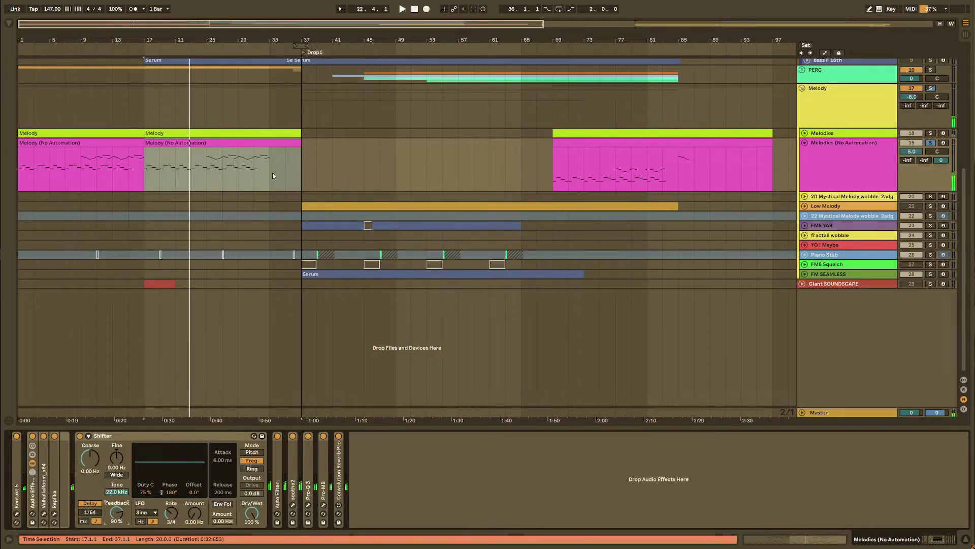
key(u)
click(814, 135)
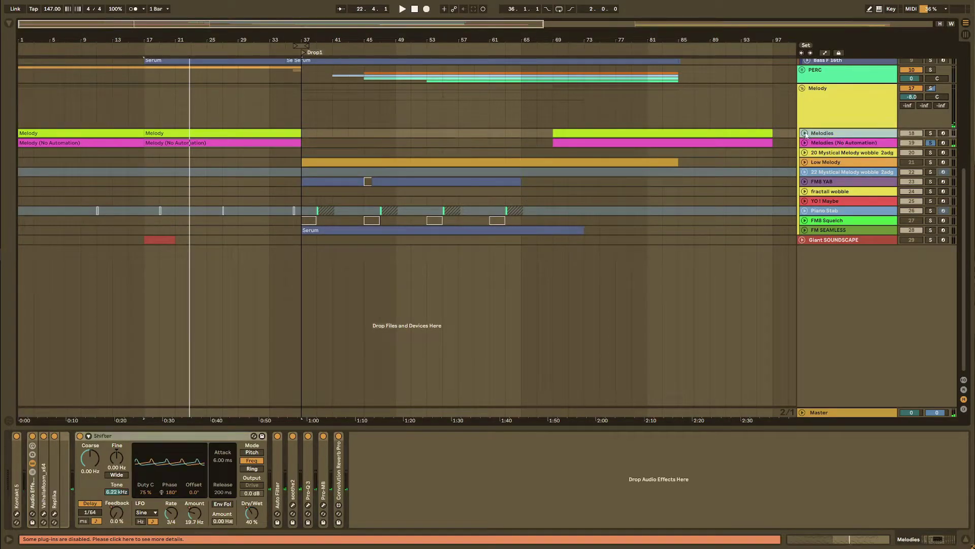
key(u)
key(space)
click(147, 159)
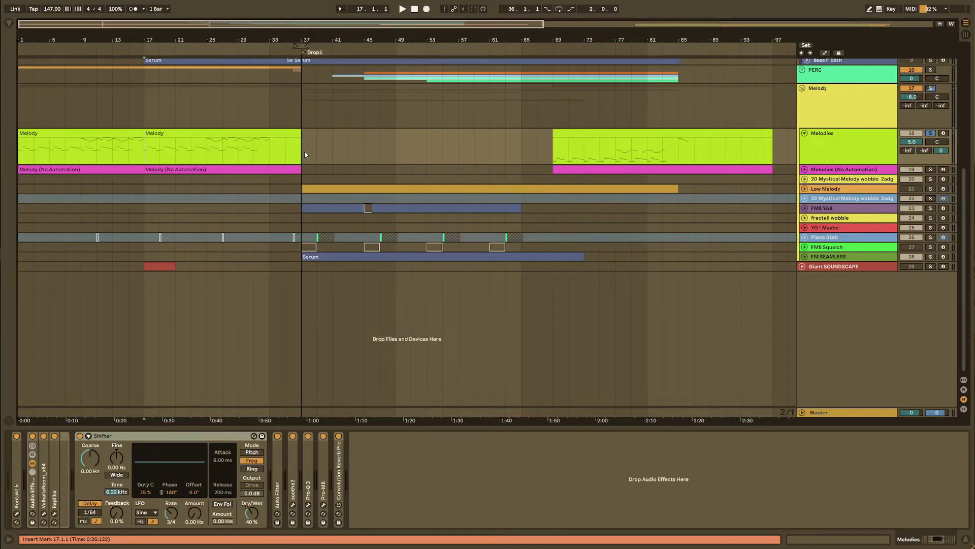
Step: Set the insert mark at bar 29, show the automation lanes, and play through the drop
click(238, 152)
key(a)
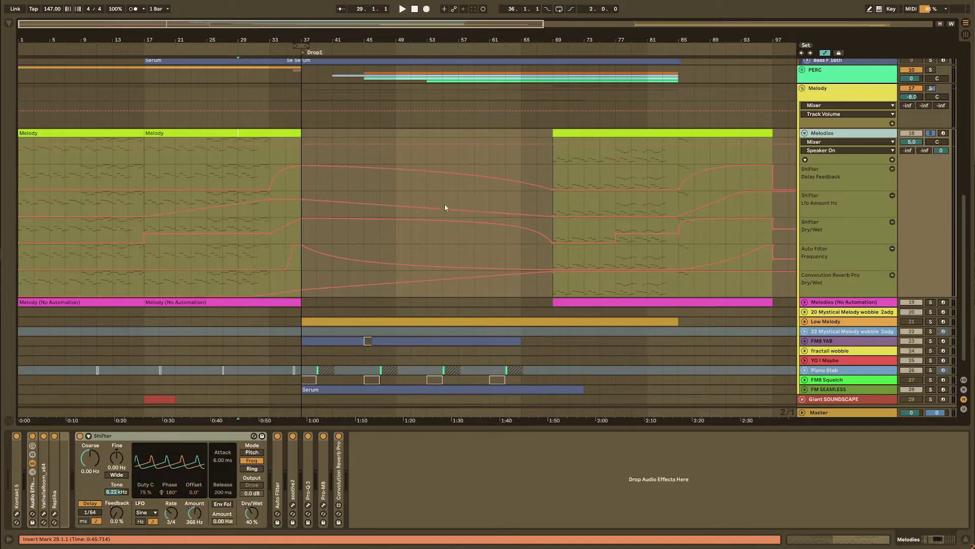
key(space)
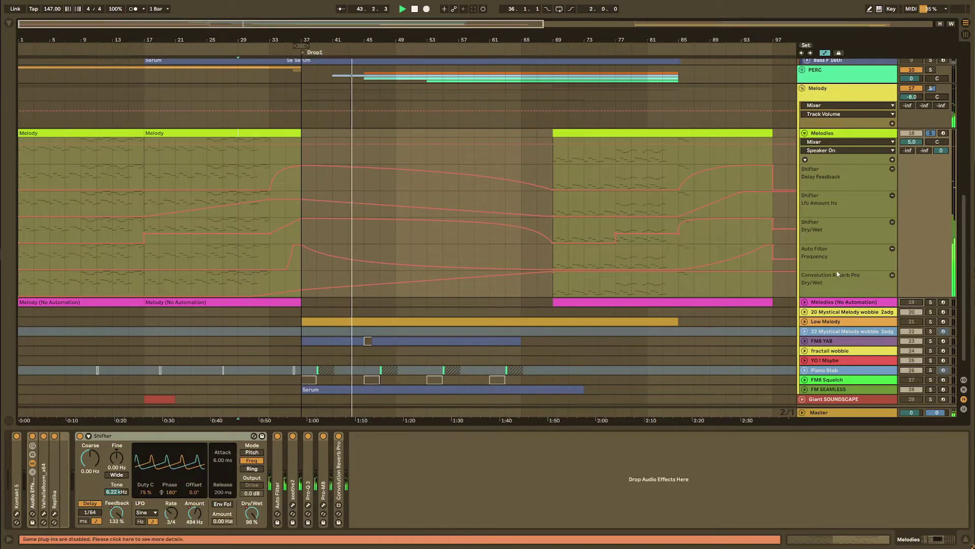
Step: Unfold the Auto Filter device and replay from bars 35, 33 and 29 to check its automation
double_click(277, 461)
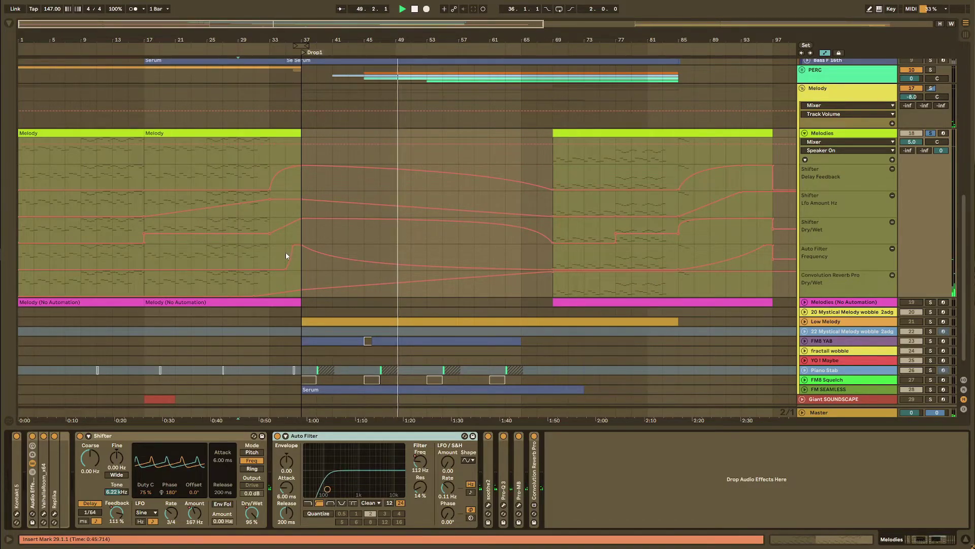
scroll(221, 256, up, 3)
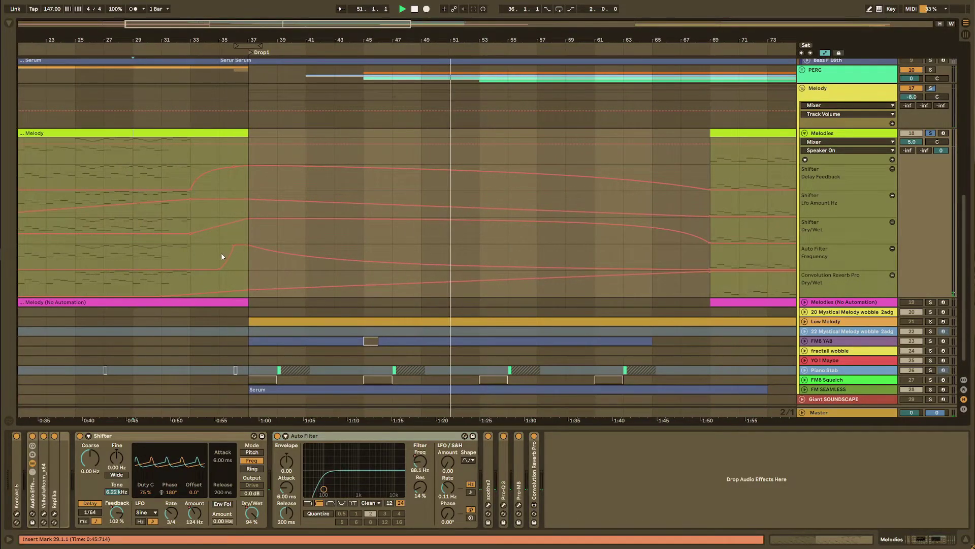
click(221, 257)
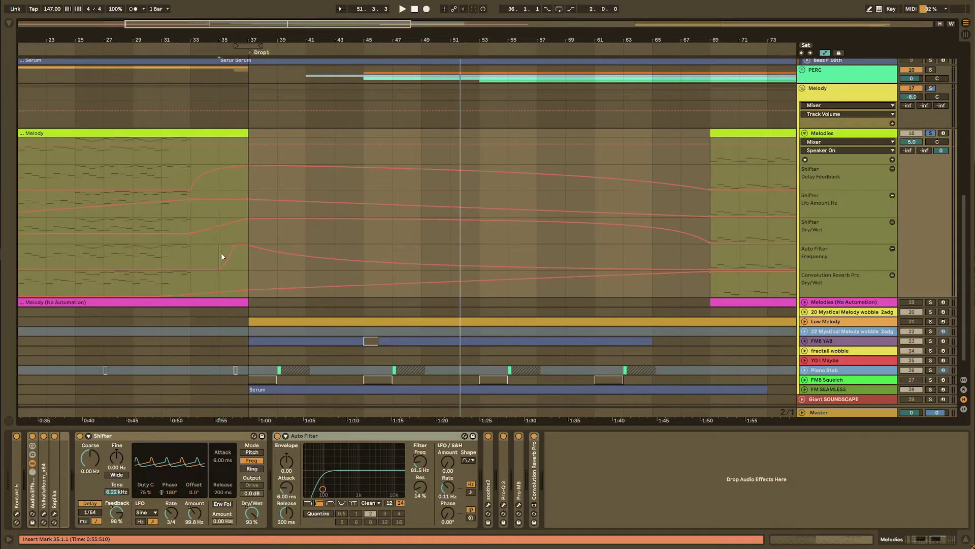
click(230, 269)
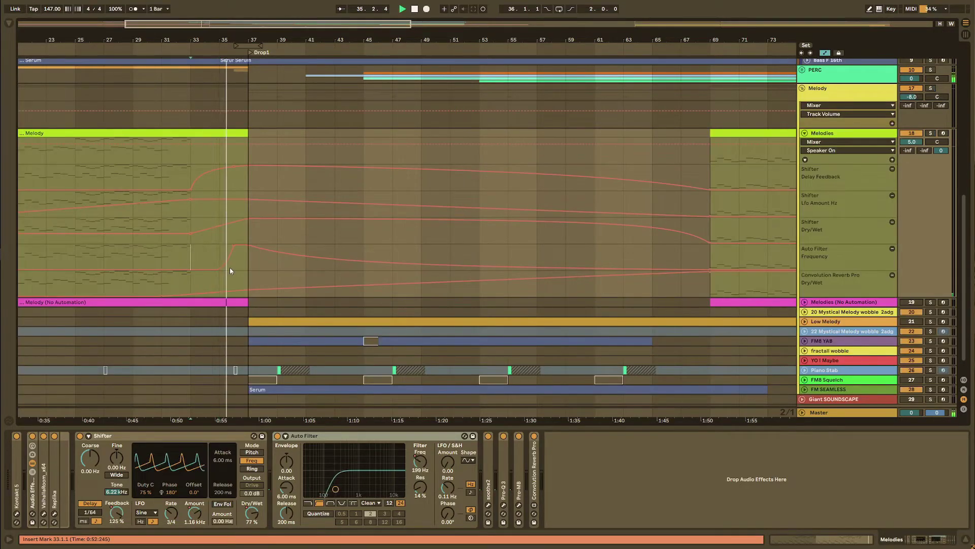
click(134, 257)
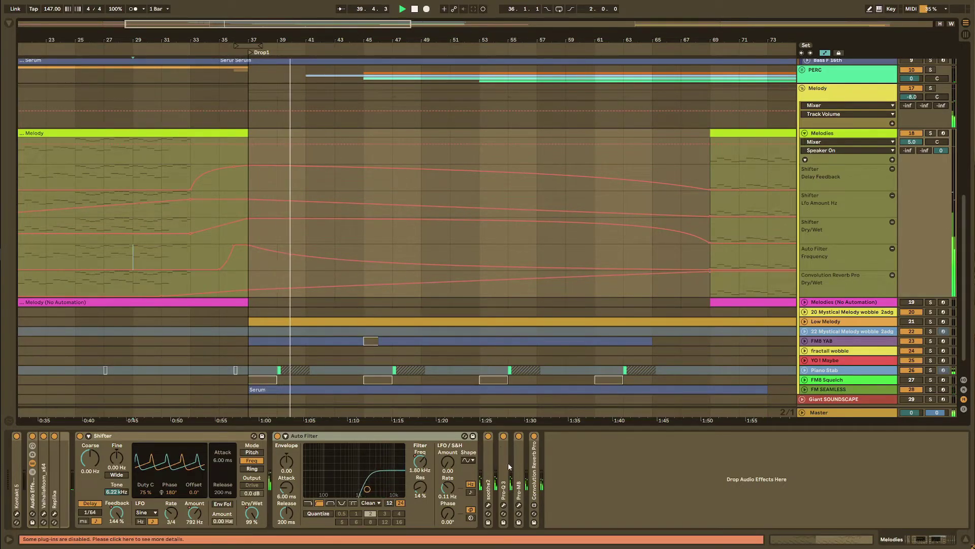
Step: Unfold the Convolution Reverb Pro device and zoom the arrangement out to the whole song
double_click(537, 472)
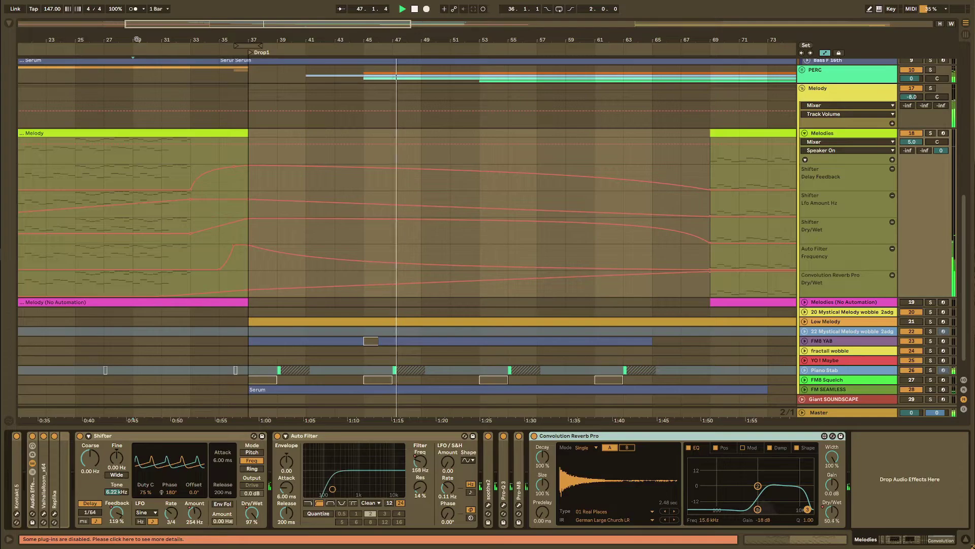
scroll(633, 304, left, 10)
key(minus)
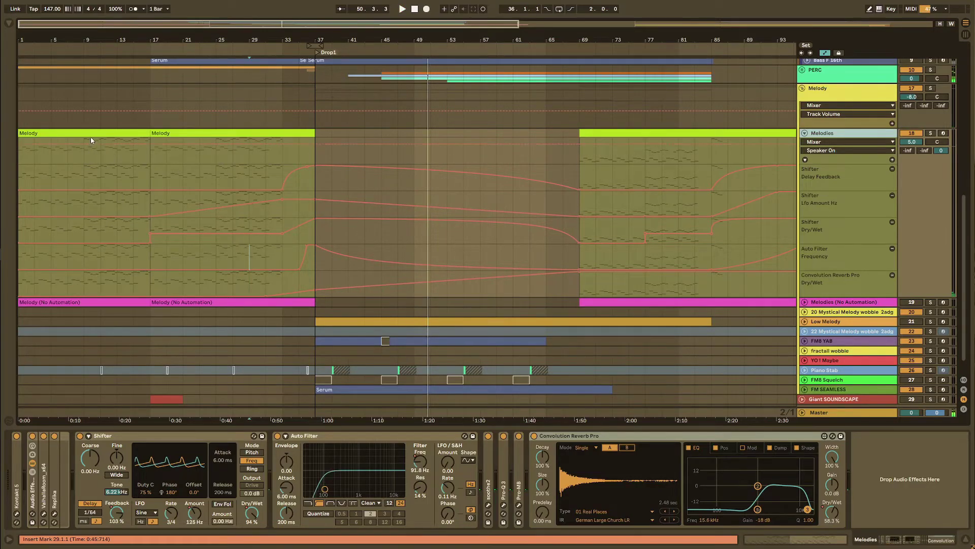
Step: Play from the first Melody clip at 1.1.1 with the automation lanes shown
click(86, 158)
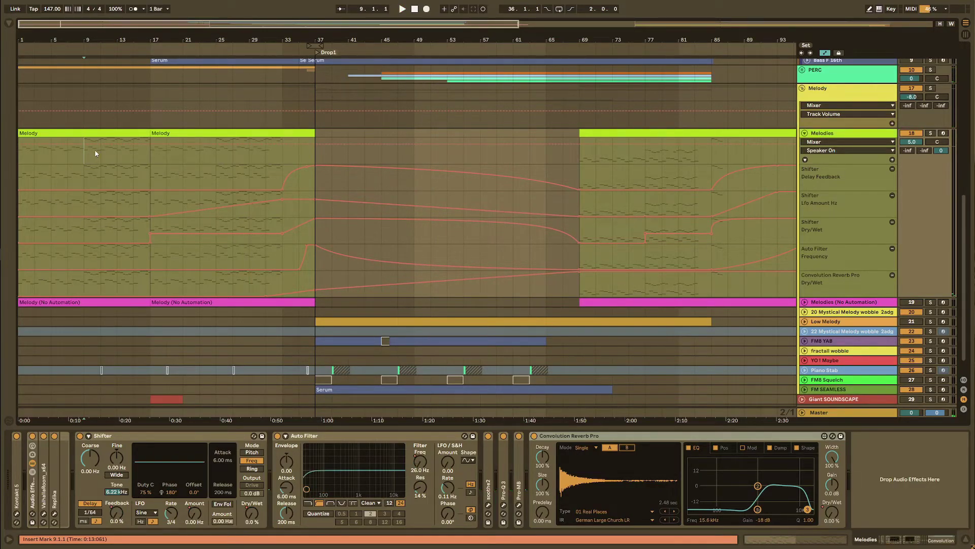
key(a)
click(75, 136)
key(space)
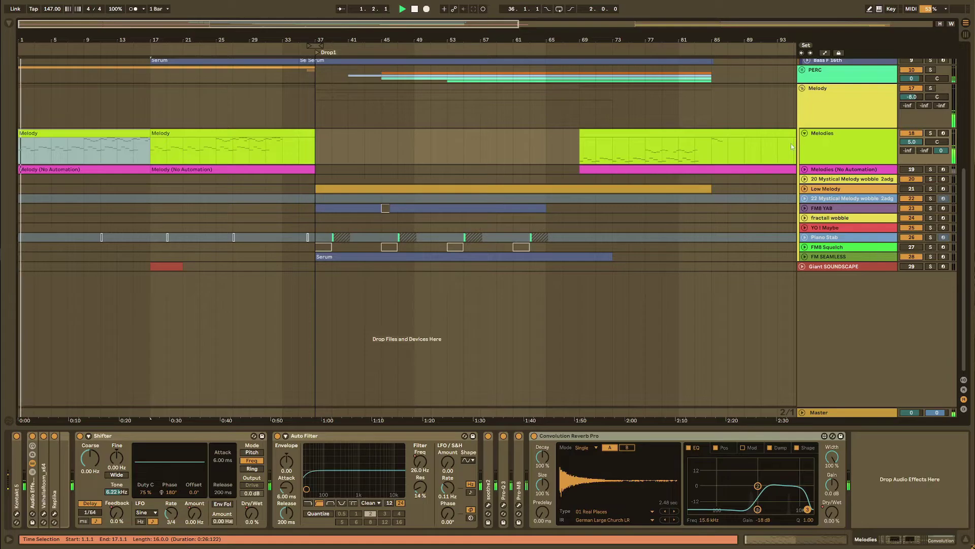
key(a)
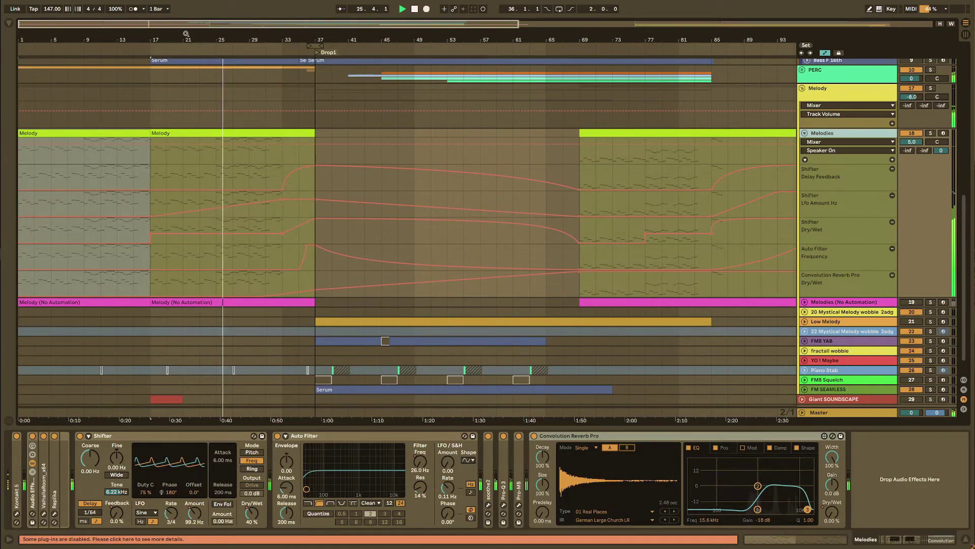
Step: Zoom the arrangement into bars 17–57 as playback continues toward Drop1
drag(205, 35, 224, 61)
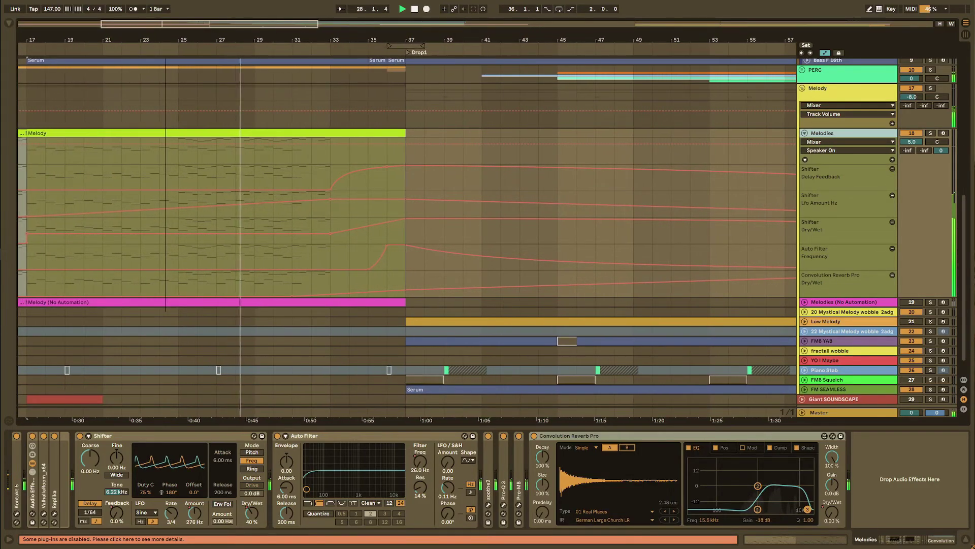